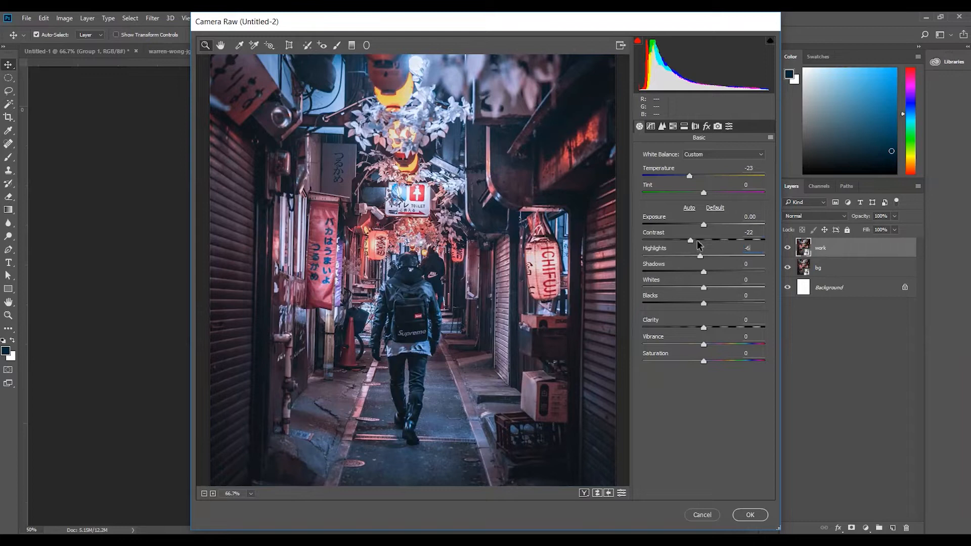
- Set Highlights to -66, Shadows to +66, Whites to +40 and Blacks to +27 in the basic adjustments
{"action": "key", "text": "Tab"}
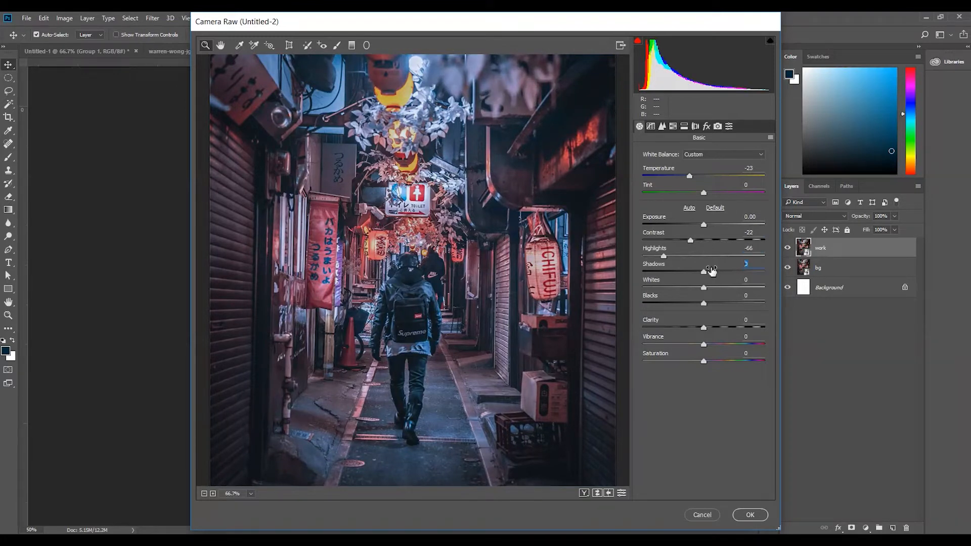
{"action": "type", "text": "66"}
{"action": "key", "text": "Tab"}
{"action": "type", "text": "40"}
{"action": "type", "text": "2"}
{"action": "type", "text": "7"}
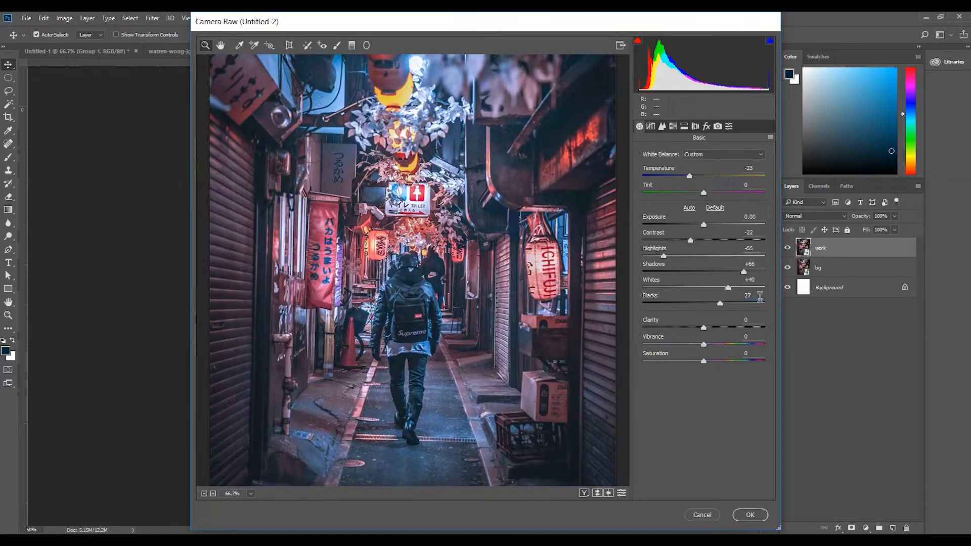
- Set Clarity to +21 and Vibrance to +81 in the basic adjustments
{"action": "left_click", "coordinate": [754, 320]}
{"action": "type", "text": "21"}
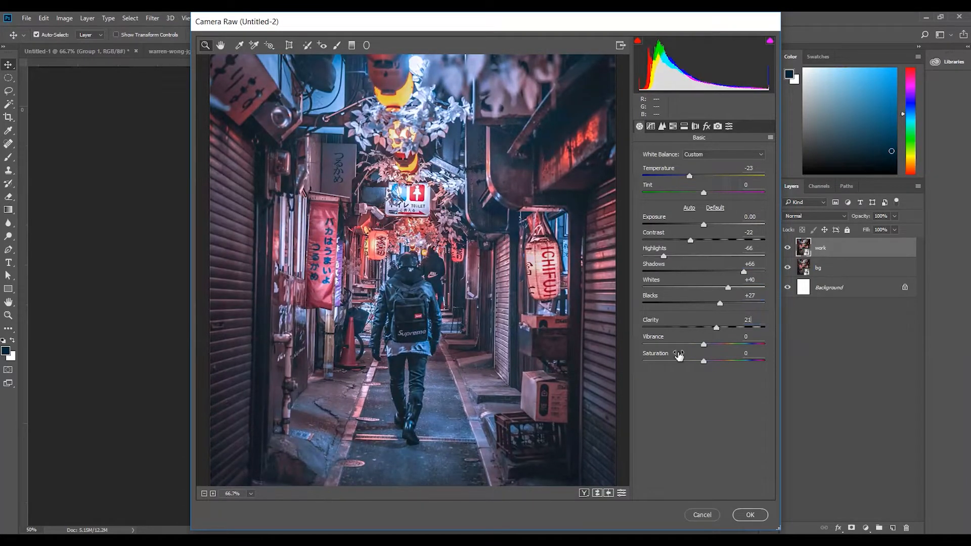
{"action": "left_click", "coordinate": [760, 337]}
{"action": "type", "text": "81"}
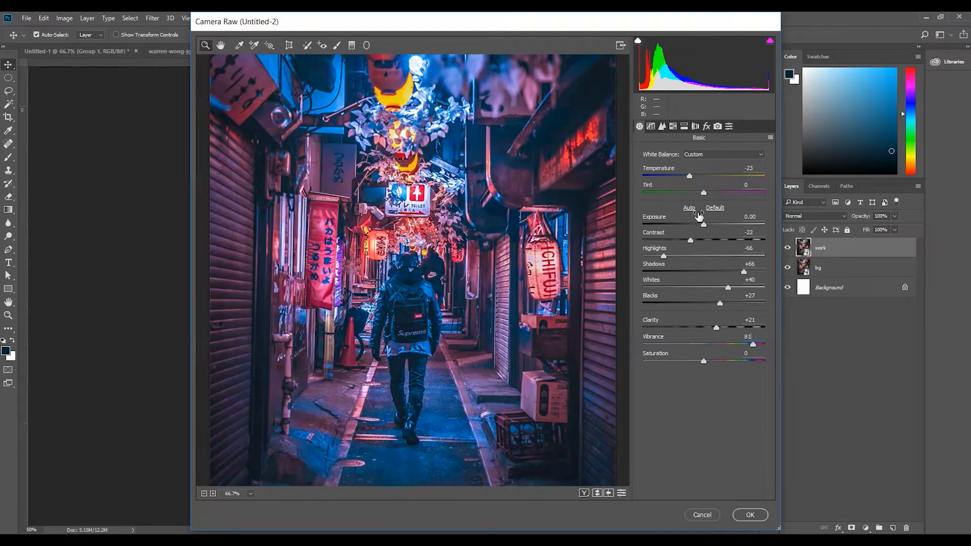
- Add two points to the RGB point tone curve and set its white endpoint to input 255, output 236
{"action": "left_click", "coordinate": [650, 127]}
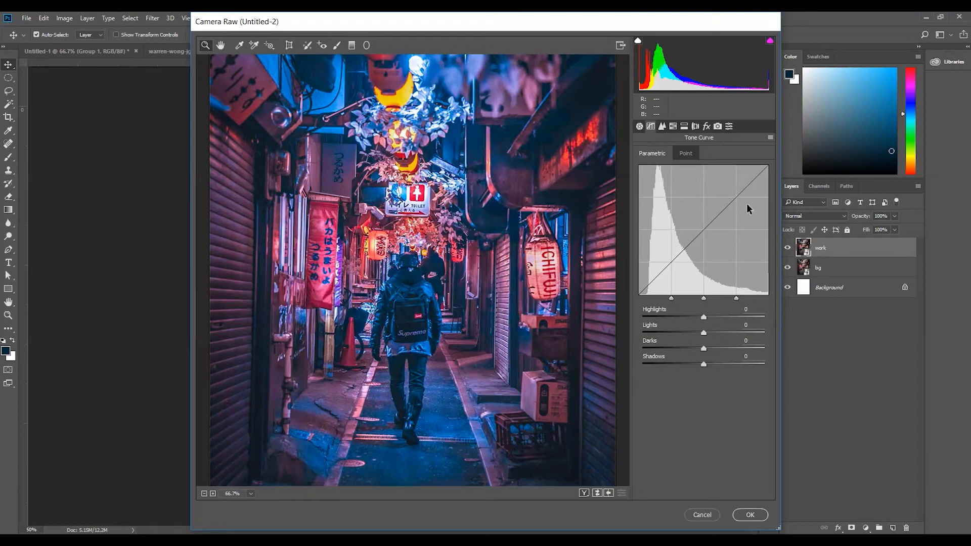
{"action": "left_click", "coordinate": [686, 152]}
{"action": "left_click", "coordinate": [744, 225]}
{"action": "left_click_drag", "start_coordinate": [689, 280], "coordinate": [689, 283]}
{"action": "left_click", "coordinate": [768, 202]}
{"action": "left_click", "coordinate": [687, 341]}
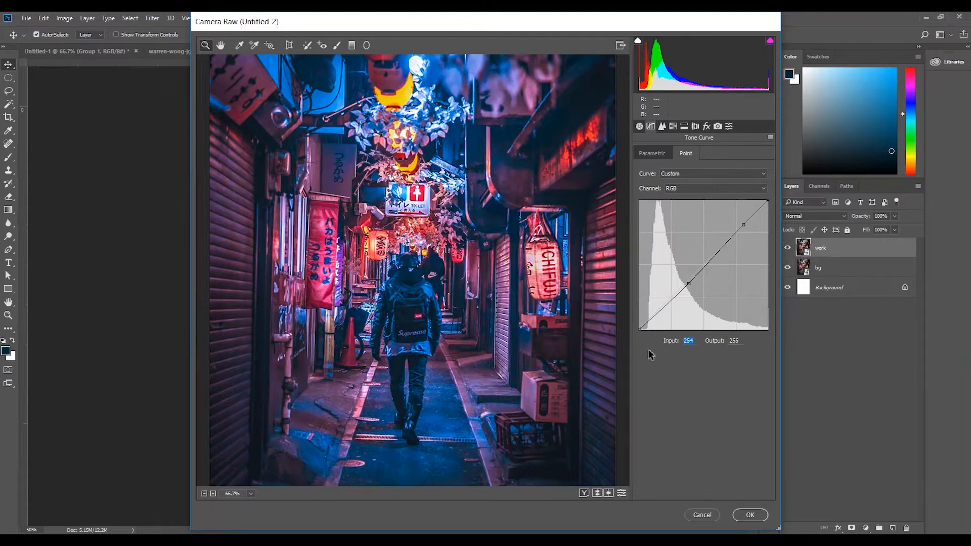
{"action": "type", "text": "255"}
{"action": "left_click", "coordinate": [737, 340]}
{"action": "type", "text": "236"}
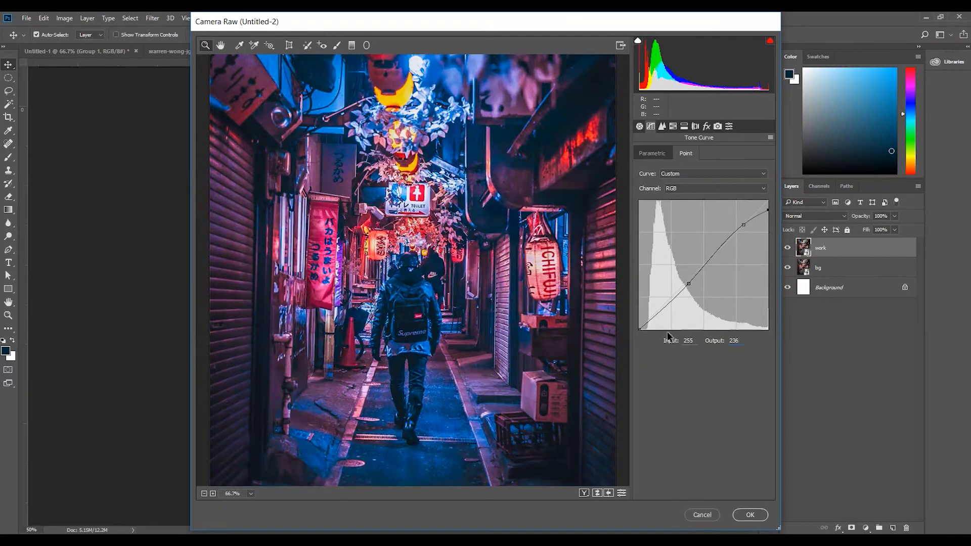
- Set the upper intermediate point of the tone curve to input 199, output 175
{"action": "left_click", "coordinate": [741, 225]}
{"action": "left_click", "coordinate": [688, 340]}
{"action": "type", "text": "199"}
{"action": "left_click", "coordinate": [735, 340]}
{"action": "type", "text": "175"}
- Set the lower intermediate point of the tone curve to input 92, output 65
{"action": "left_click", "coordinate": [690, 284]}
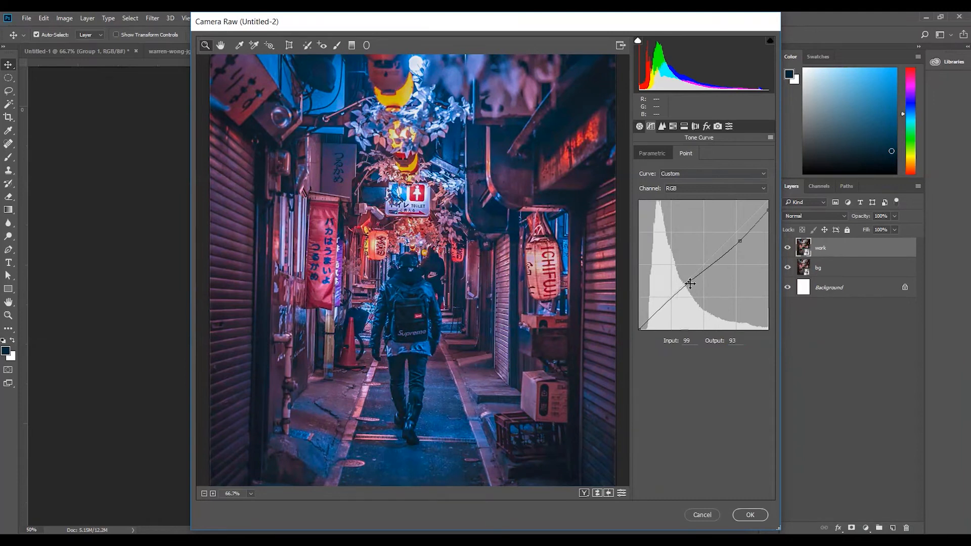
{"action": "left_click", "coordinate": [693, 341]}
{"action": "type", "text": "92"}
{"action": "key", "text": "Tab"}
{"action": "type", "text": "65"}
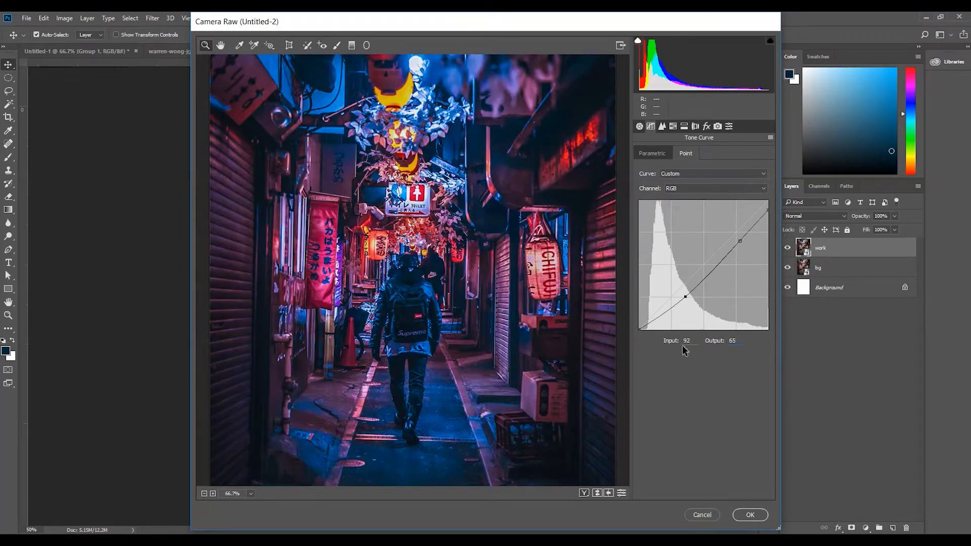
- Set the input of the tone curve's black endpoint to 31
{"action": "left_click", "coordinate": [638, 333]}
{"action": "left_click", "coordinate": [683, 340]}
{"action": "type", "text": "31"}
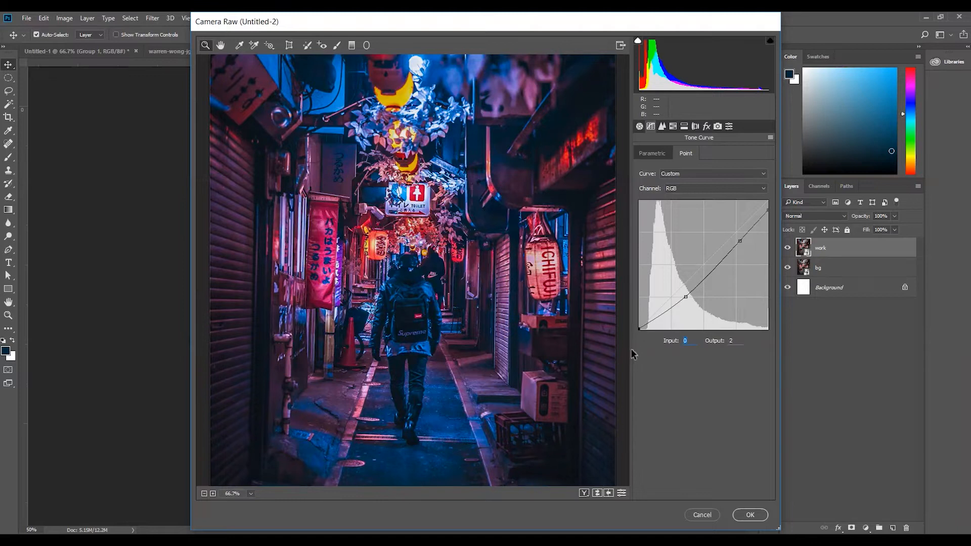
{"action": "key", "text": "Tab"}
- Set the noise reduction Luminance to 27
{"action": "left_click", "coordinate": [663, 127]}
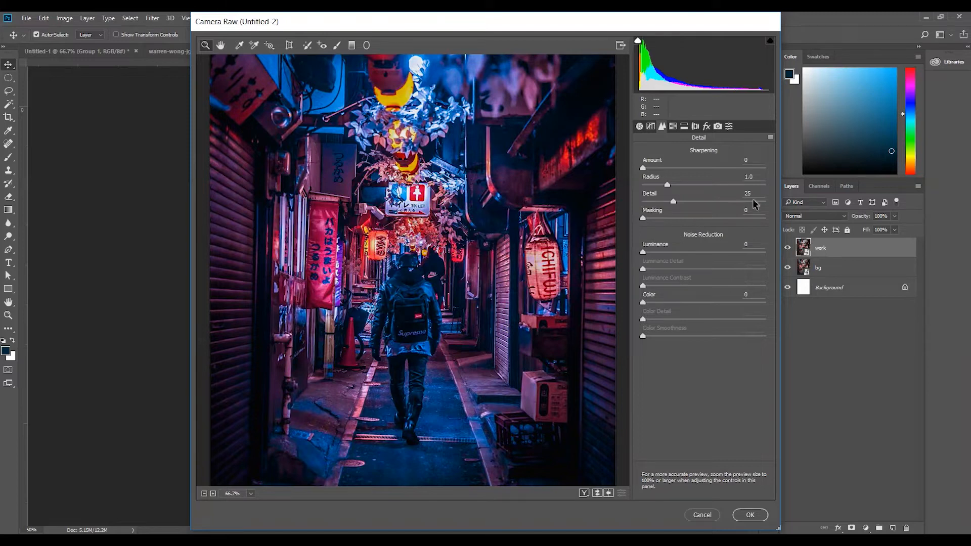
{"action": "left_click", "coordinate": [746, 244]}
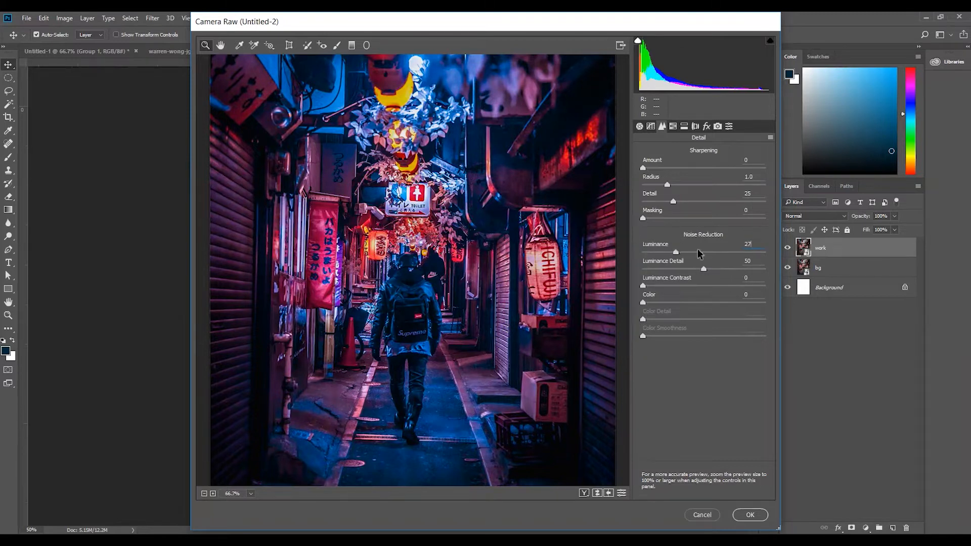
- Shift the HSL hues of Reds to -30, Oranges to -34, Yellows to -58 and Greens to -7
{"action": "left_click", "coordinate": [673, 126]}
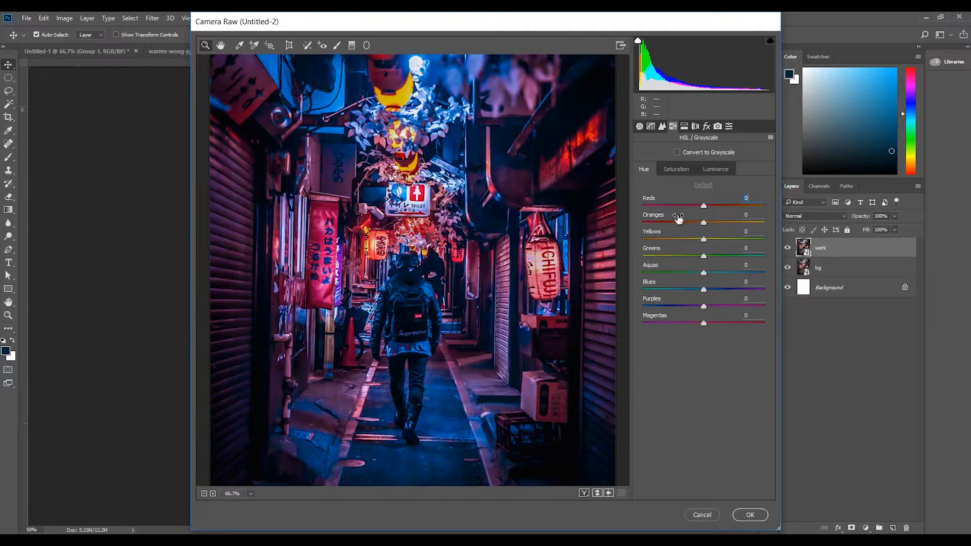
{"action": "type", "text": "-30"}
{"action": "left_click_drag", "start_coordinate": [751, 215], "coordinate": [664, 217]}
{"action": "type", "text": "-34"}
{"action": "key", "text": "Tab"}
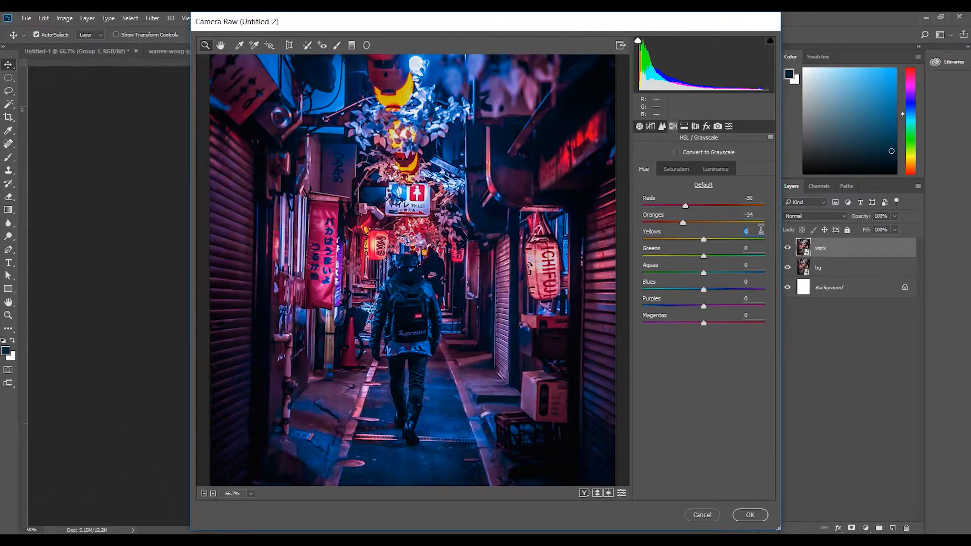
{"action": "type", "text": "-58"}
{"action": "key", "text": "Tab"}
{"action": "type", "text": "-7"}
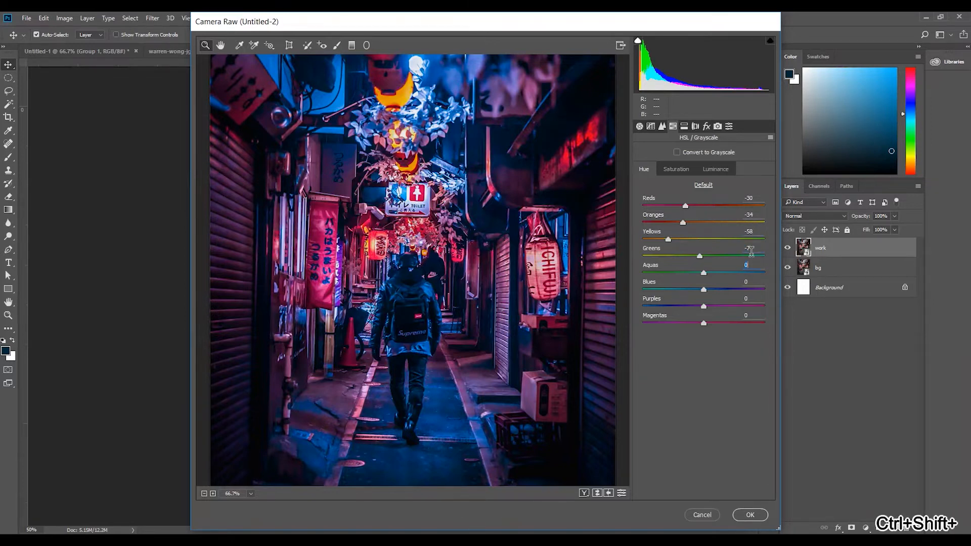
- Shift the HSL hues of Aquas to +69, Blues to -32, Purples to -53 and Magentas to +13
{"action": "type", "text": "69"}
{"action": "key", "text": "Tab"}
{"action": "type", "text": "-32"}
{"action": "key", "text": "Tab"}
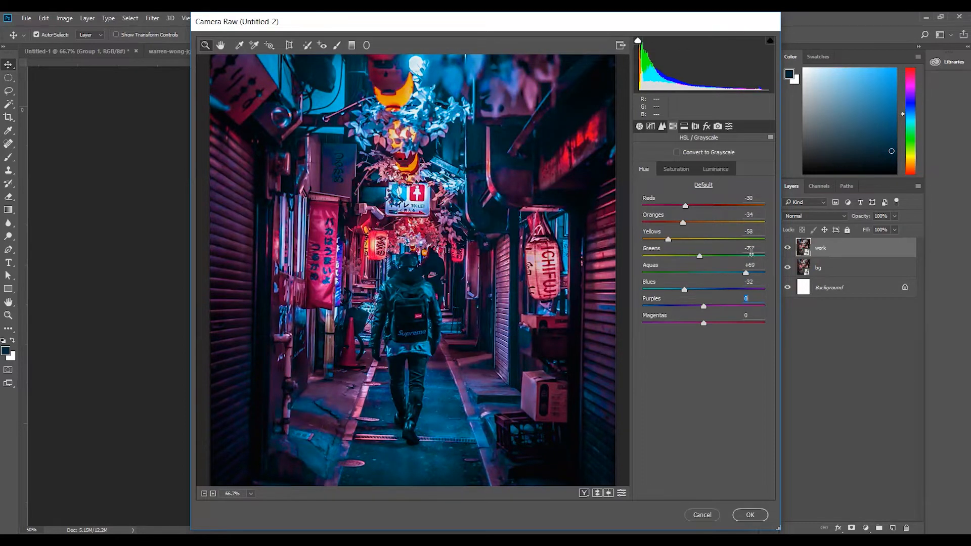
{"action": "type", "text": "-53"}
{"action": "key", "text": "Tab"}
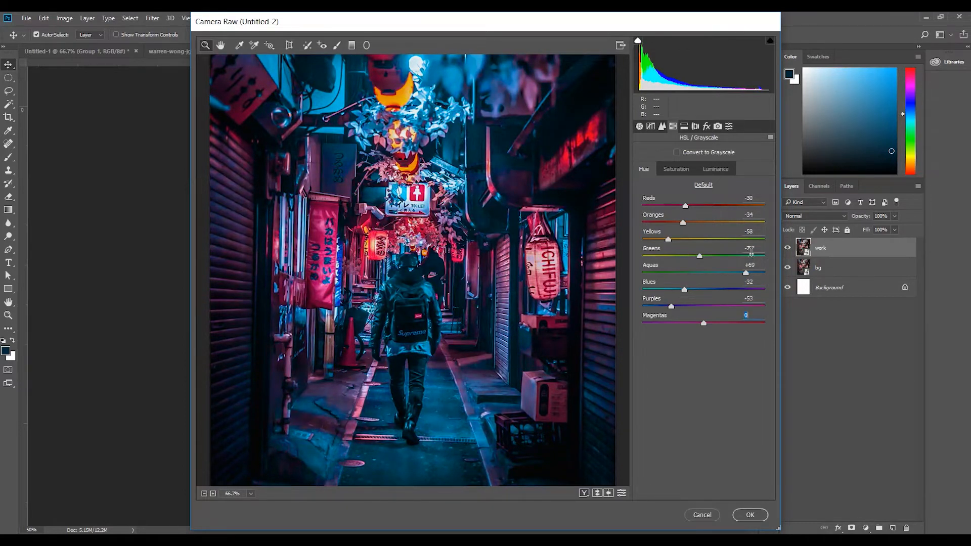
{"action": "type", "text": "13"}
- Set the HSL saturation of Reds to +12, Oranges to +8 and Yellows to -3
{"action": "left_click", "coordinate": [677, 171]}
{"action": "left_click", "coordinate": [761, 197]}
{"action": "type", "text": "12"}
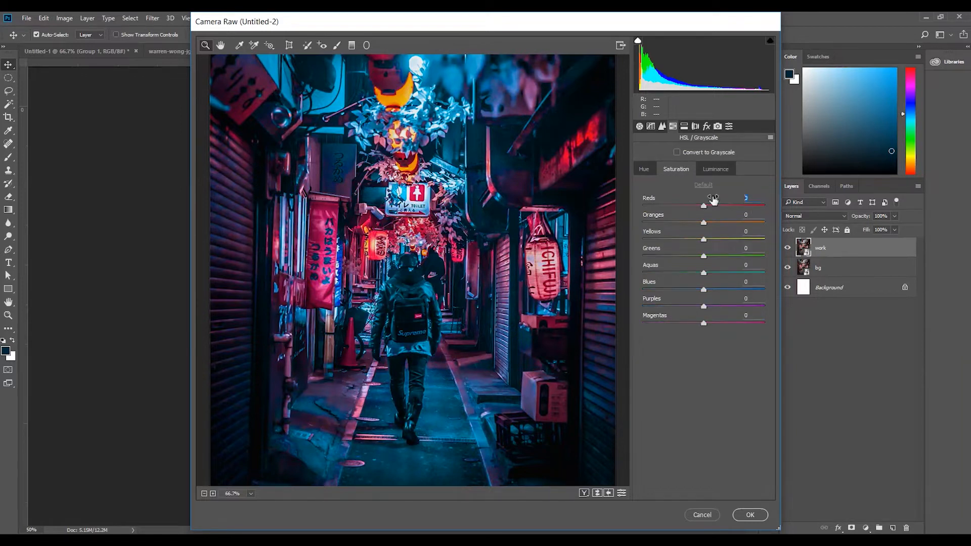
{"action": "key", "text": "Tab"}
{"action": "type", "text": "8"}
{"action": "key", "text": "Tab"}
{"action": "type", "text": "-3"}
{"action": "left_click_drag", "start_coordinate": [754, 246], "coordinate": [711, 247]}
{"action": "type", "text": "4"}
{"action": "left_click_drag", "start_coordinate": [753, 245], "coordinate": [613, 259]}
{"action": "type", "text": "0"}
- Set the HSL saturation of Blues to +34
{"action": "left_click_drag", "start_coordinate": [753, 284], "coordinate": [701, 284]}
{"action": "type", "text": "34"}
{"action": "left_click", "coordinate": [754, 298]}
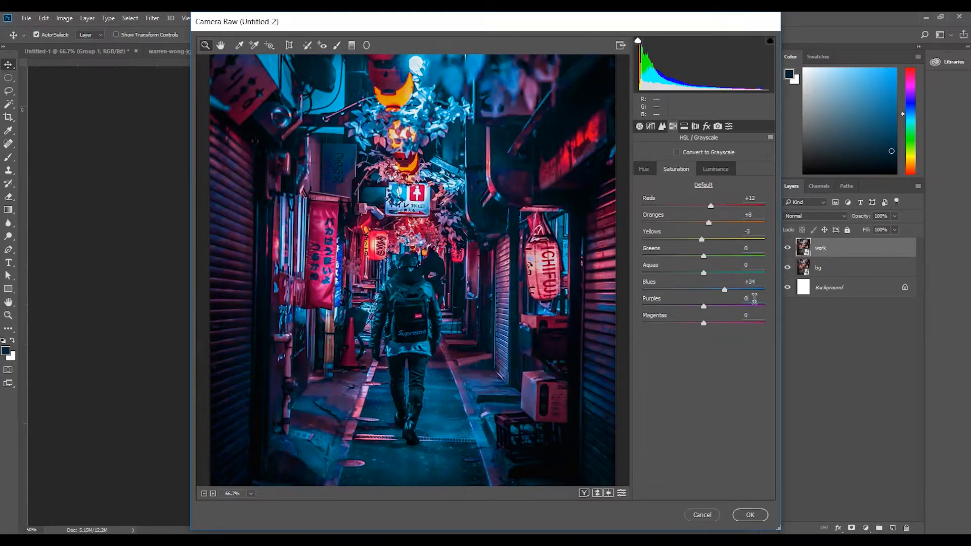
{"action": "left_click_drag", "start_coordinate": [753, 316], "coordinate": [728, 321]}
- Set the HSL luminance of Reds to +24, Oranges to +38 and Yellows to +42
{"action": "left_click", "coordinate": [714, 170]}
{"action": "left_click_drag", "start_coordinate": [760, 200], "coordinate": [621, 226]}
{"action": "type", "text": "24"}
{"action": "left_click_drag", "start_coordinate": [753, 214], "coordinate": [676, 217]}
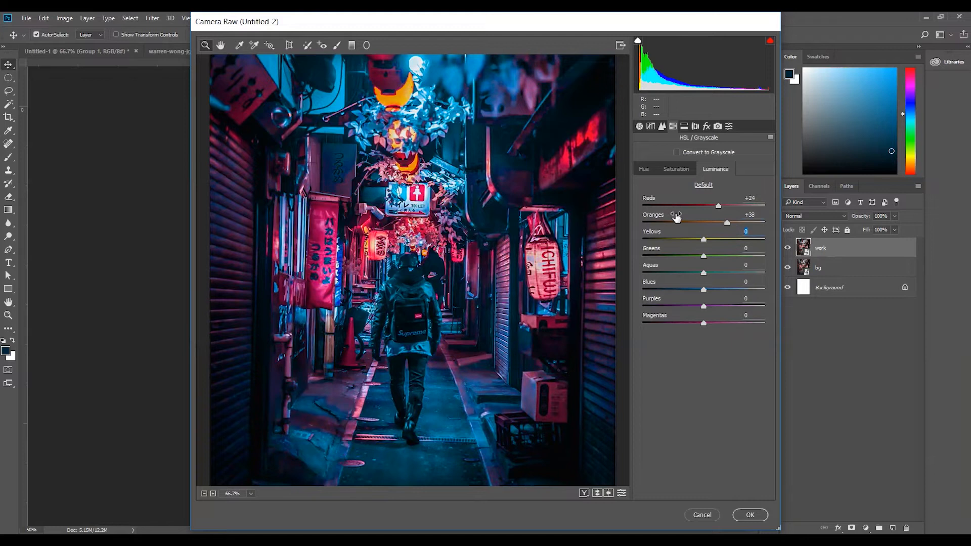
{"action": "type", "text": "42"}
{"action": "key", "text": "Tab"}
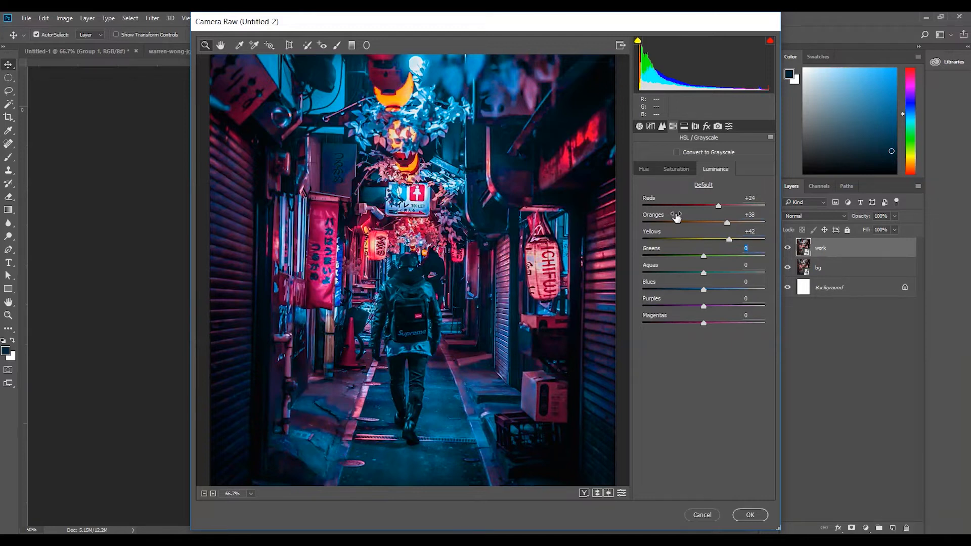
- Set the HSL luminance of Aquas to +33, Blues to +51, Purples to +20 and Magentas to +13
{"action": "type", "text": "33"}
{"action": "key", "text": "Tab"}
{"action": "type", "text": "5121"}
{"action": "key", "text": "Tab"}
{"action": "type", "text": "15"}
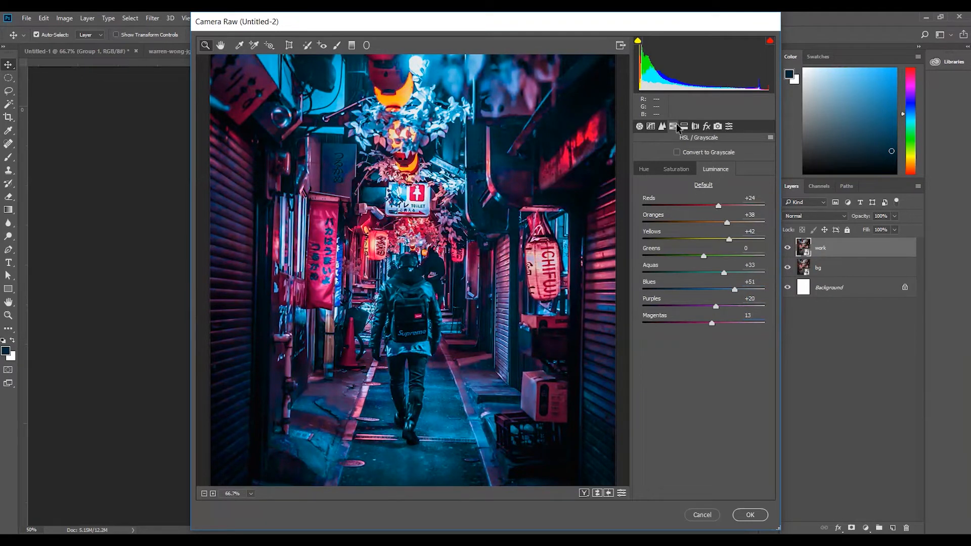
- Split-tone the highlights with Hue 221 and Saturation 63
{"action": "left_click", "coordinate": [687, 126]}
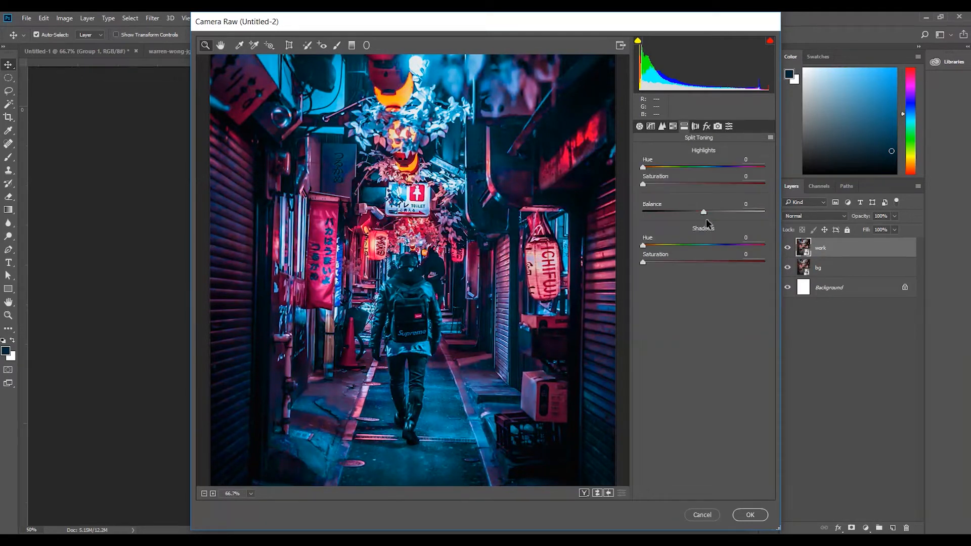
{"action": "left_click", "coordinate": [747, 159]}
{"action": "type", "text": "221"}
{"action": "key", "text": "Tab"}
{"action": "type", "text": "63"}
{"action": "key", "text": "Tab"}
{"action": "key", "text": "Tab"}
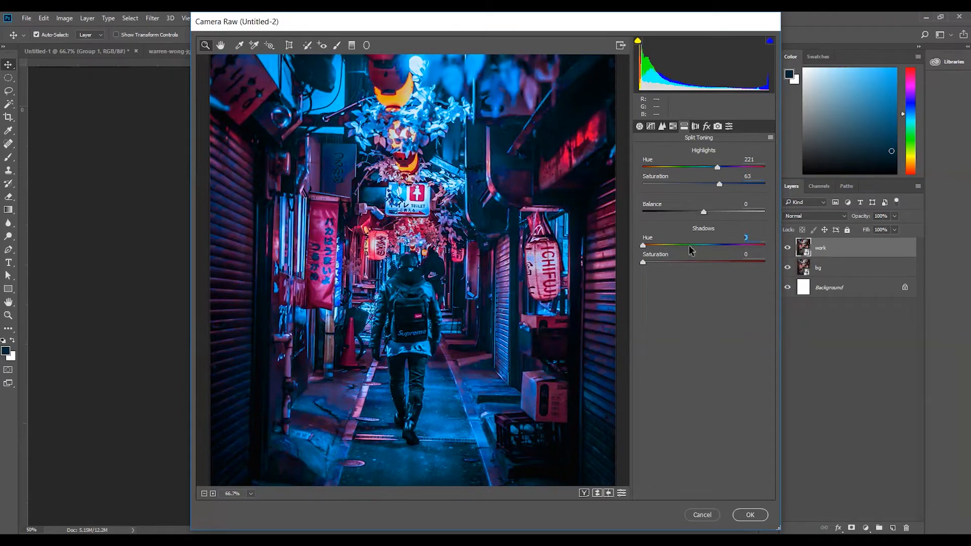
- Split-tone the shadows with Hue 140 and Saturation 45
{"action": "type", "text": "140"}
{"action": "key", "text": "Tab"}
{"action": "type", "text": "45"}
{"action": "key", "text": "Tab"}
- Set the lens correction Vignetting Amount to -55
{"action": "left_click", "coordinate": [695, 126]}
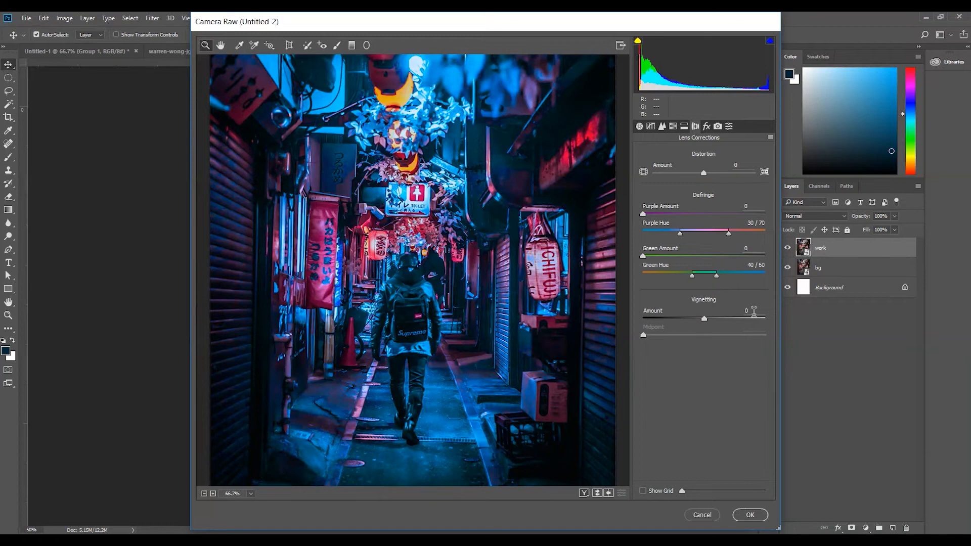
{"action": "left_click", "coordinate": [753, 312]}
{"action": "type", "text": "-55"}
{"action": "key", "text": "Tab"}
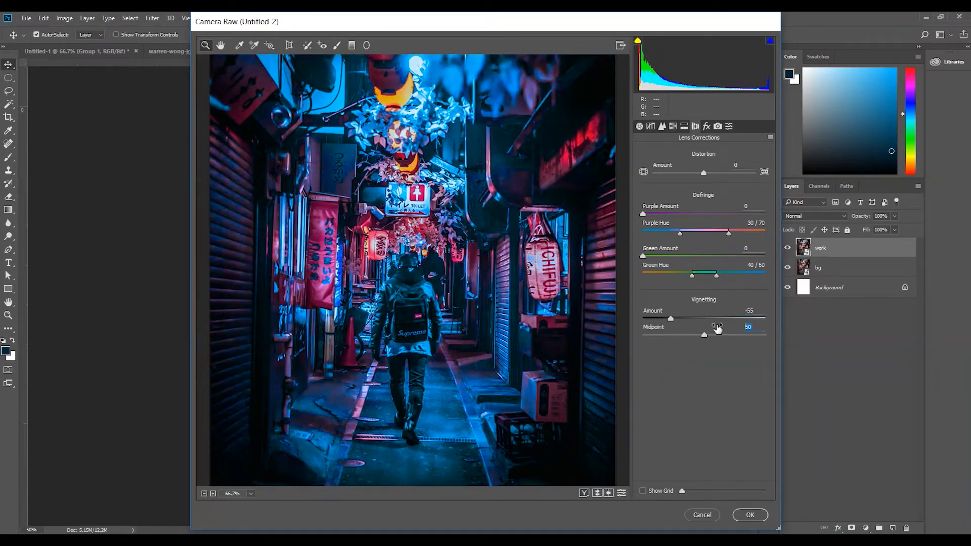
- Set the camera calibration Red Primary to Hue +19 and Saturation -11
{"action": "left_click", "coordinate": [706, 126]}
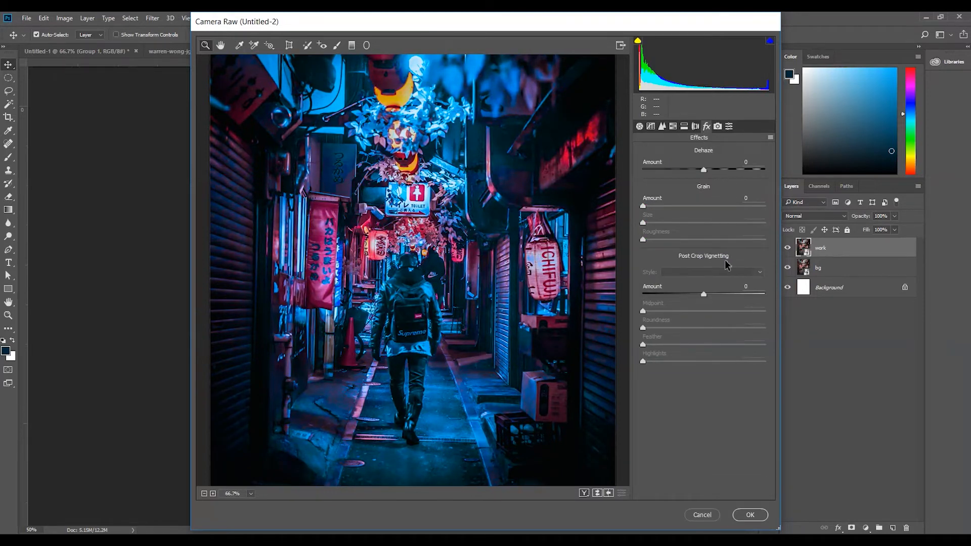
{"action": "left_click", "coordinate": [717, 126]}
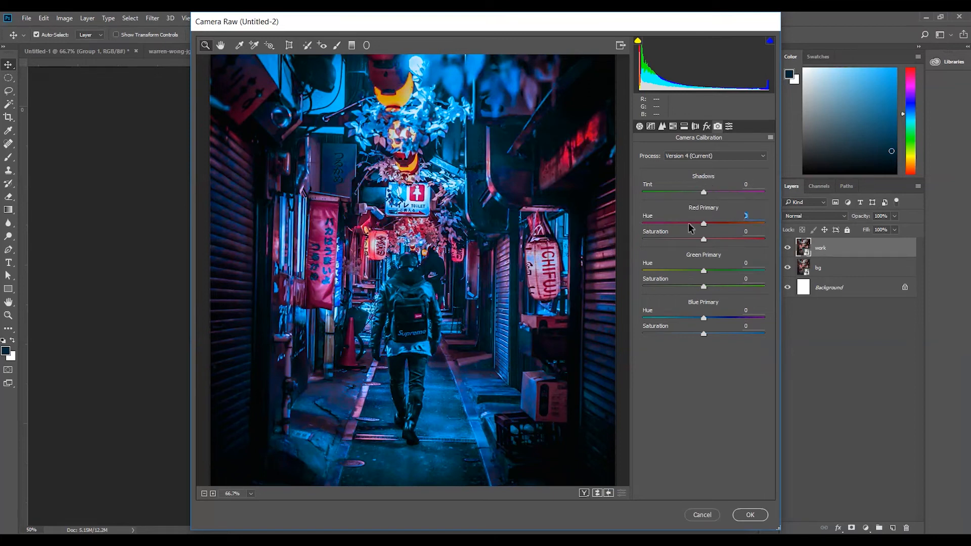
{"action": "type", "text": "19"}
{"action": "key", "text": "Tab"}
{"action": "type", "text": "-"}
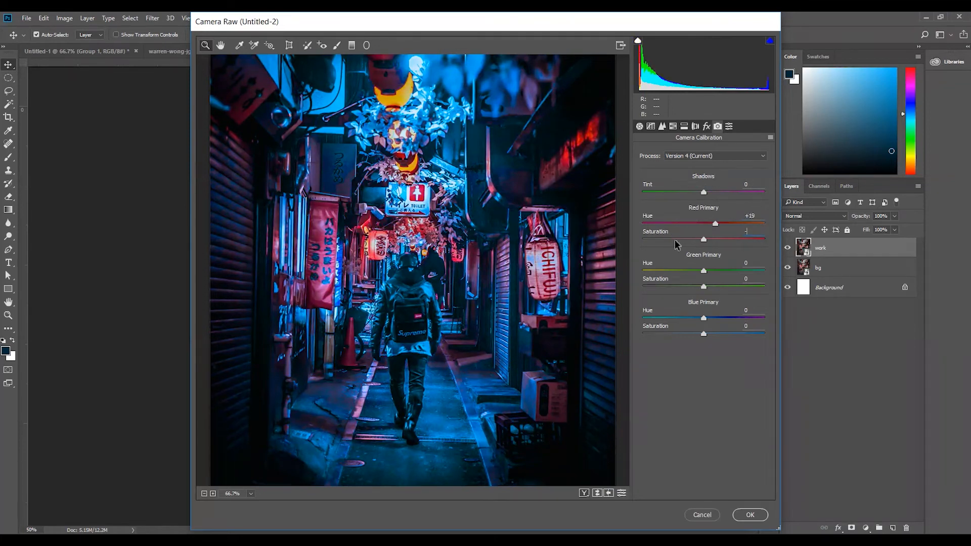
{"action": "type", "text": "11"}
- Set the camera calibration Green Primary to Hue +30 and Saturation +18
{"action": "key", "text": "Tab"}
{"action": "type", "text": "30"}
{"action": "key", "text": "Tab"}
{"action": "type", "text": "18"}
- Set the Blue Primary Hue to -38, raise its Saturation and apply the Camera Raw filter to the work layer
{"action": "key", "text": "Tab"}
{"action": "type", "text": "-38"}
{"action": "key", "text": "Tab"}
{"action": "type", "text": "4"}
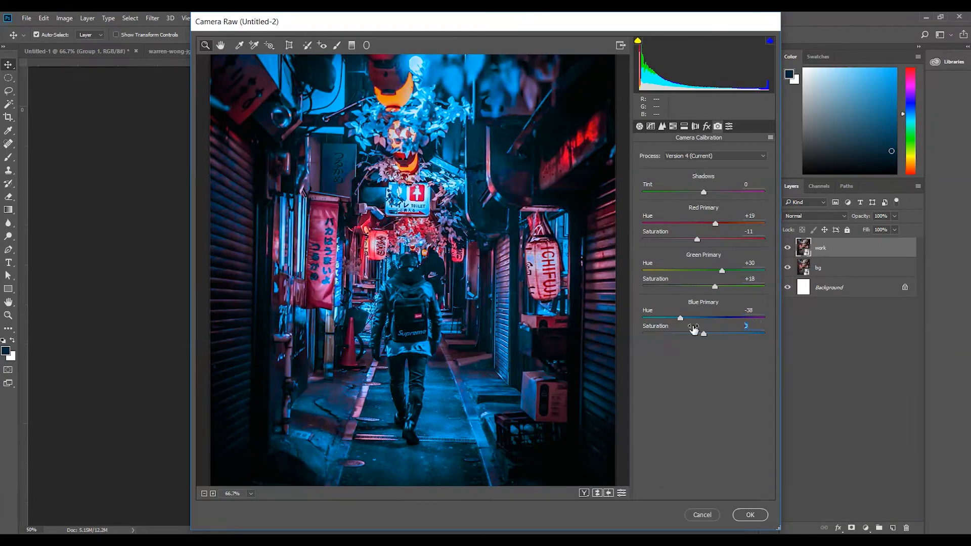
{"action": "left_click", "coordinate": [749, 514]}
- Compare the image before and after the grade by toggling the work layer's visibility
{"action": "left_click", "coordinate": [791, 247]}
{"action": "left_click", "coordinate": [792, 246]}
{"action": "left_click", "coordinate": [791, 247]}
{"action": "left_click", "coordinate": [790, 247]}
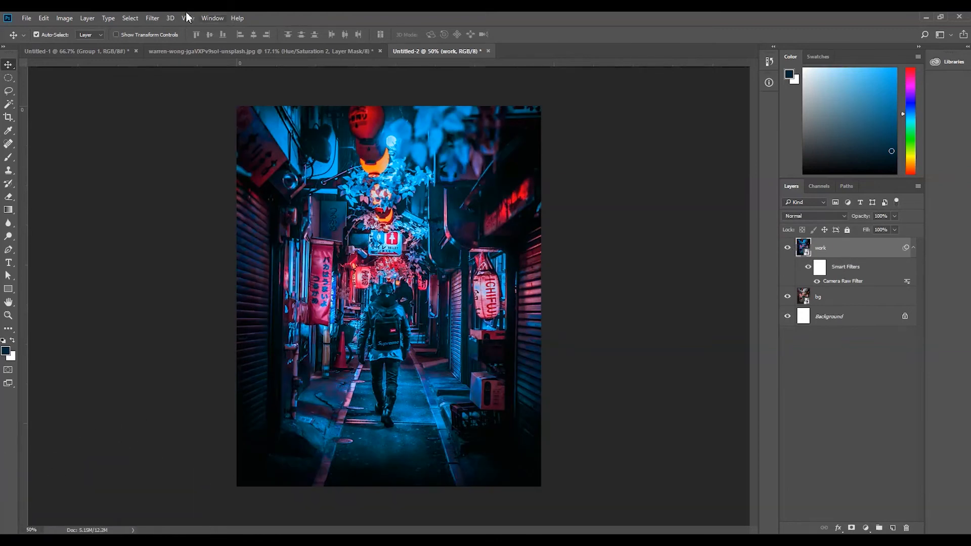
- Select the image's highlights by Color Range with zero fuzziness and an adjusted range
{"action": "left_click", "coordinate": [130, 18]}
{"action": "left_click", "coordinate": [152, 140]}
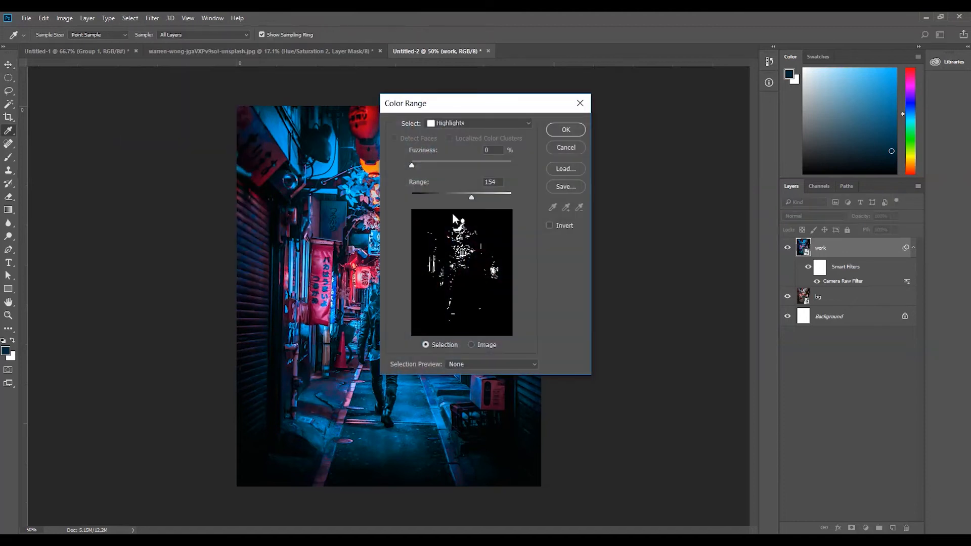
{"action": "left_click_drag", "start_coordinate": [471, 199], "coordinate": [484, 189]}
{"action": "left_click", "coordinate": [566, 129]}
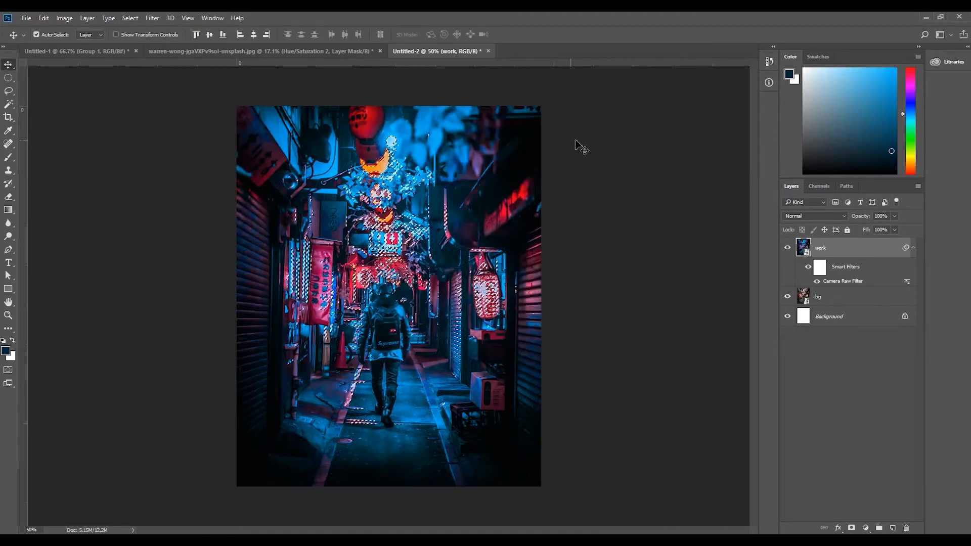
- Fill the highlight selection with white on a new layer and deselect
{"action": "left_click", "coordinate": [893, 529]}
{"action": "key", "text": "ctrl+BackSpace"}
{"action": "key", "text": "ctrl+d"}
- Add a light-blue Outer Glow in Linear Dodge (Add) mode at 18% opacity and 3% spread to the white highlight layer, and compare before and after
{"action": "double_click", "coordinate": [864, 244]}
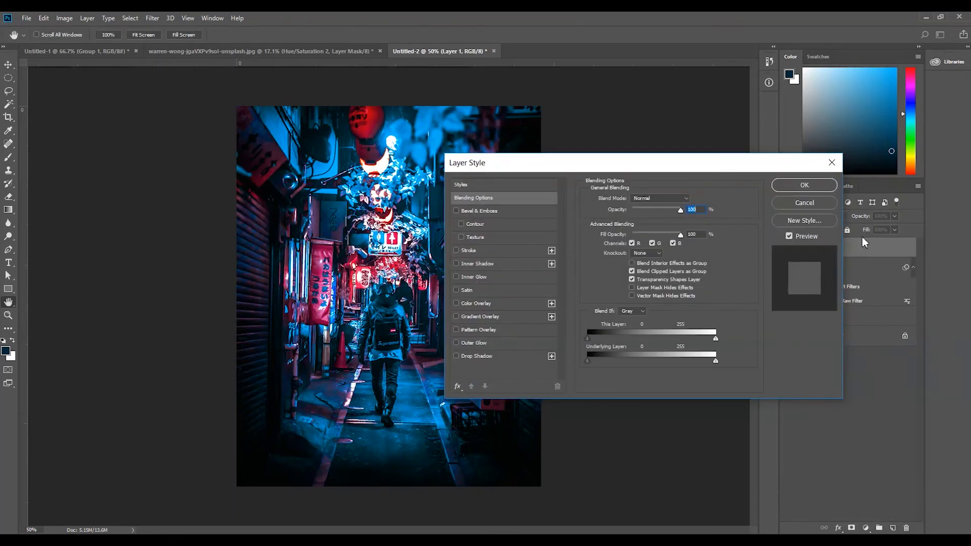
{"action": "left_click", "coordinate": [456, 342]}
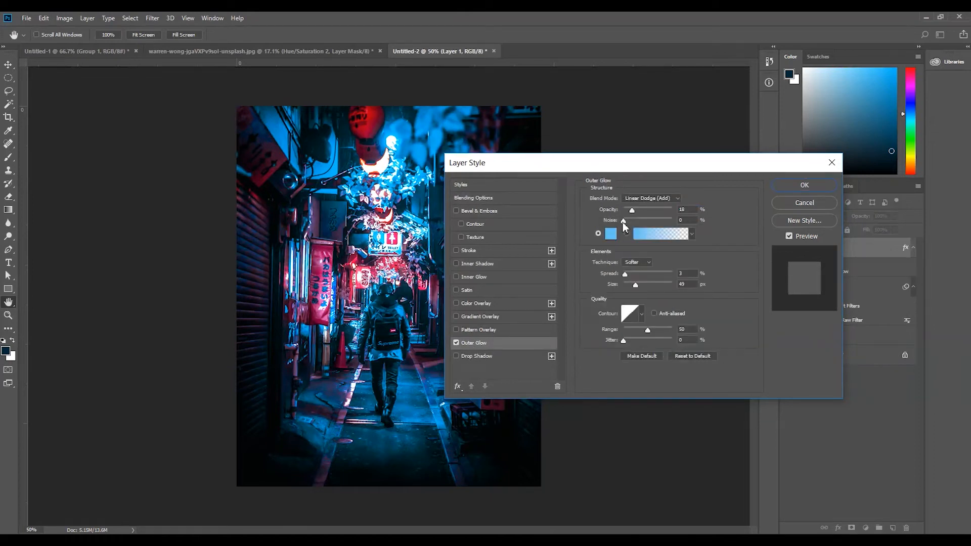
{"action": "left_click", "coordinate": [611, 233]}
{"action": "left_click", "coordinate": [613, 234]}
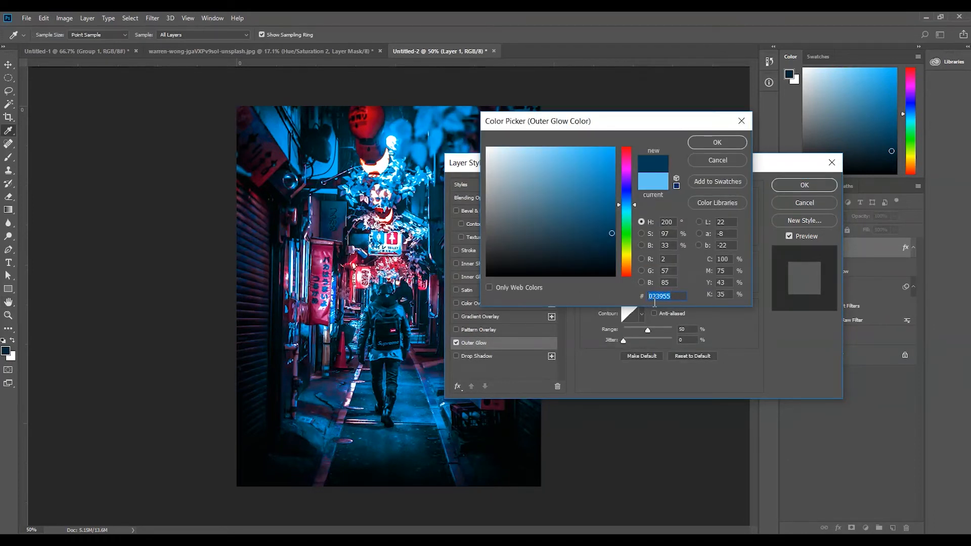
{"action": "left_click", "coordinate": [716, 160]}
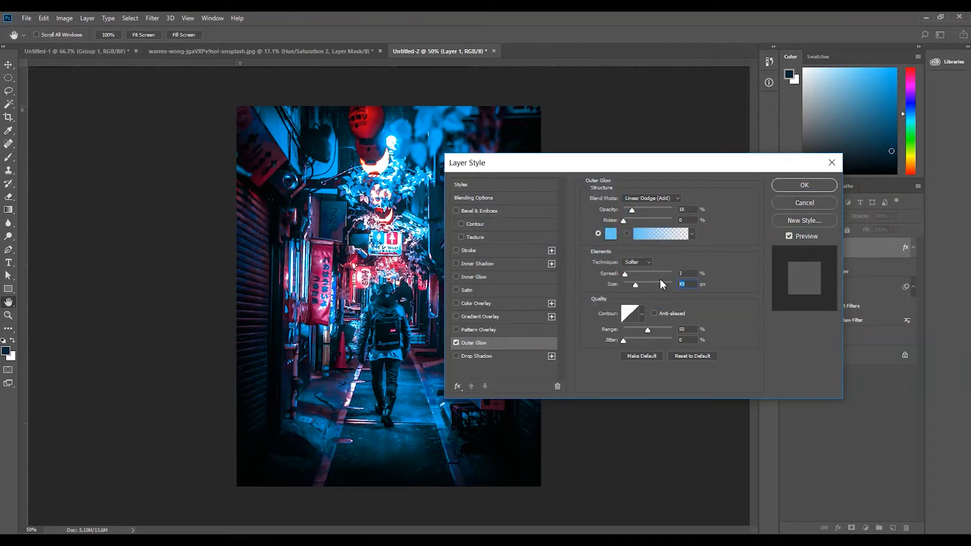
{"action": "left_click", "coordinate": [804, 185]}
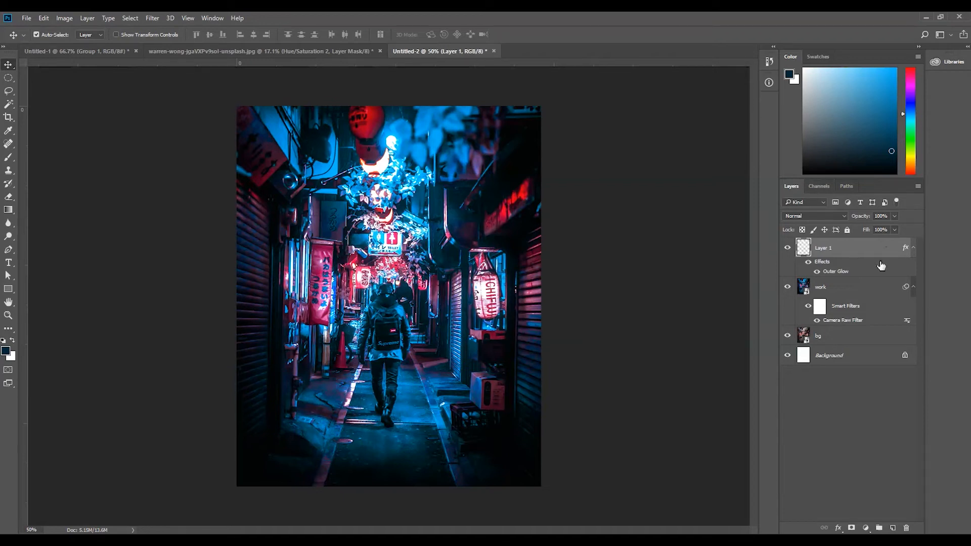
{"action": "left_click", "coordinate": [787, 248]}
{"action": "left_click", "coordinate": [788, 247]}
- Add a Curves adjustment layer above the glow layer with control points in the highlights, midtones and shadows
{"action": "left_click", "coordinate": [865, 527]}
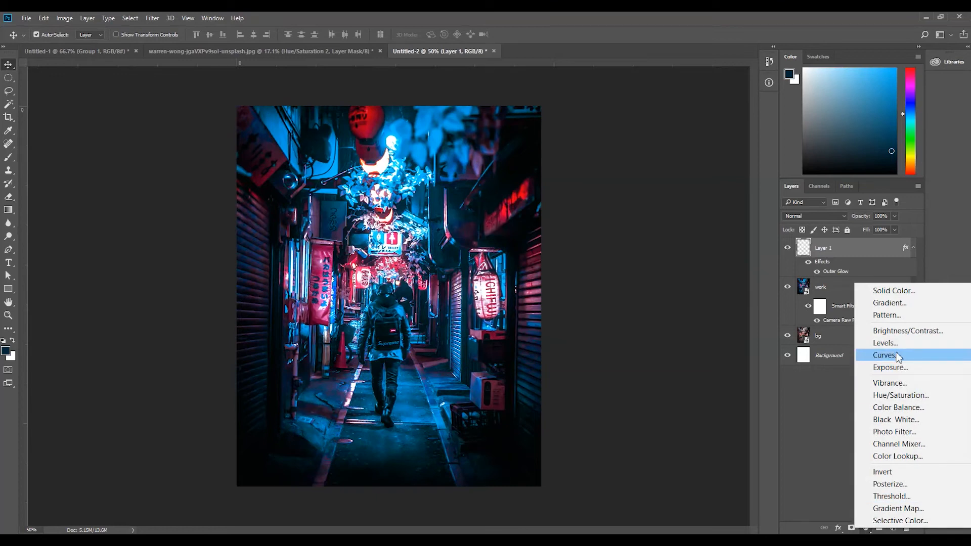
{"action": "left_click", "coordinate": [898, 356]}
{"action": "left_click", "coordinate": [587, 209]}
{"action": "left_click", "coordinate": [552, 242]}
{"action": "left_click", "coordinate": [514, 277]}
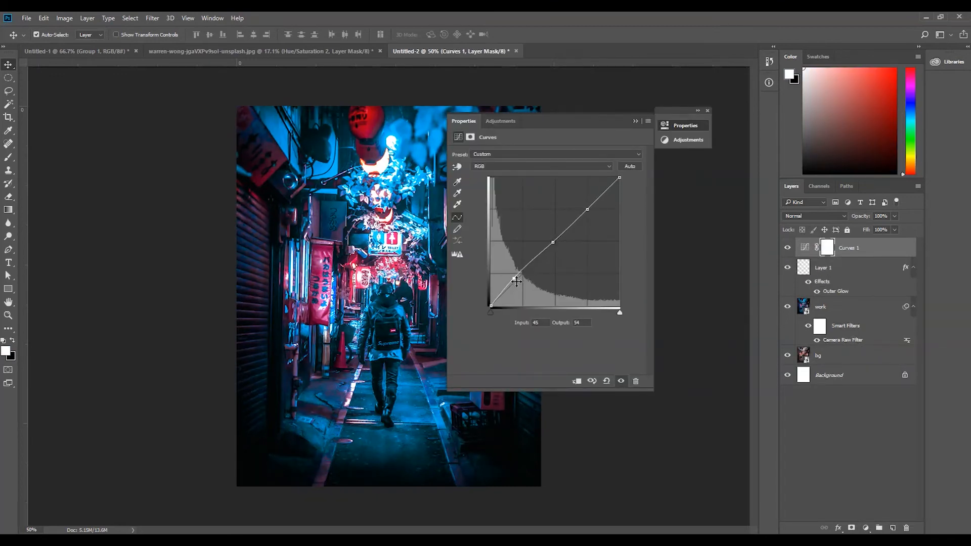
{"action": "key", "text": "a"}
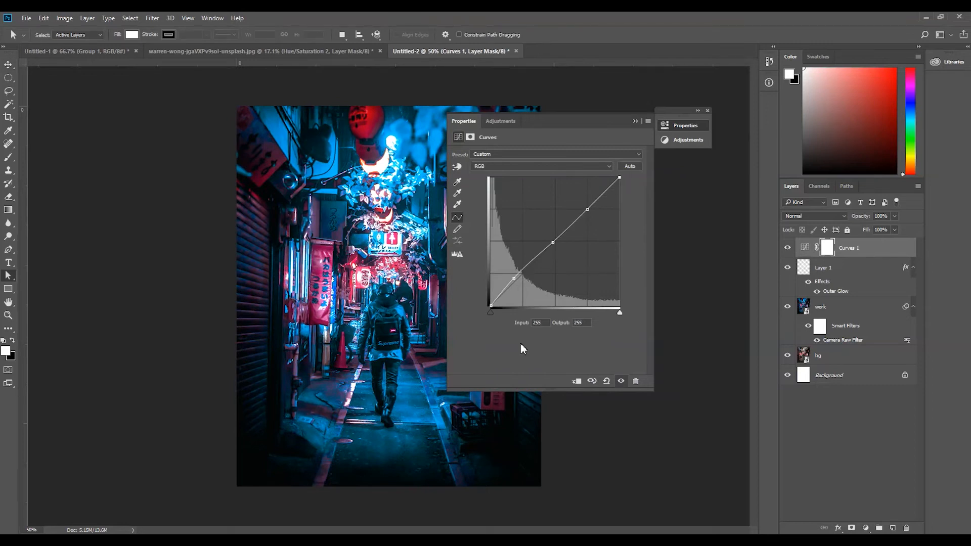
- Set the curve's highlight point to Input 199 and Output 219
{"action": "left_click", "coordinate": [587, 209]}
{"action": "left_click", "coordinate": [539, 322]}
{"action": "type", "text": "199"}
{"action": "key", "text": "Tab"}
{"action": "type", "text": "219"}
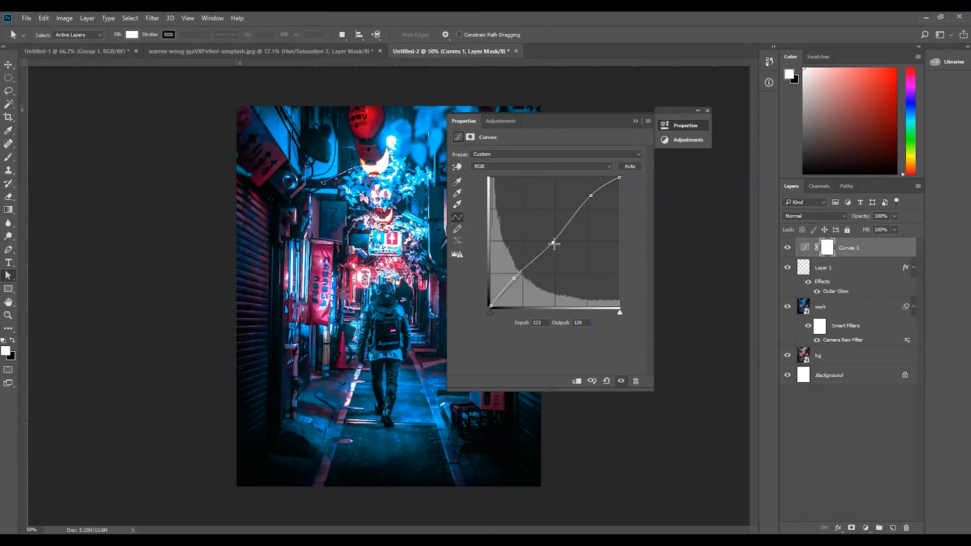
- Set the curve's midtone point to Input 124 and Output 141
{"action": "left_click_drag", "start_coordinate": [545, 324], "coordinate": [458, 324]}
{"action": "type", "text": "124"}
{"action": "key", "text": "Tab"}
{"action": "type", "text": "141"}
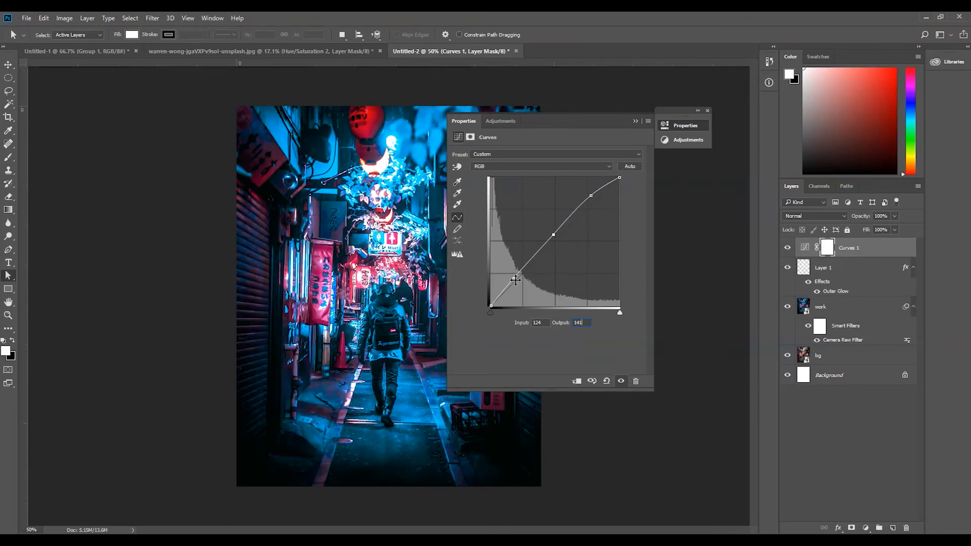
- Set the curve's shadow point to Input 58 and Output 56, and compare the image with and without the Curves layer
{"action": "left_click", "coordinate": [515, 279]}
{"action": "left_click", "coordinate": [534, 322]}
{"action": "type", "text": "58"}
{"action": "key", "text": "Tab"}
{"action": "type", "text": "56"}
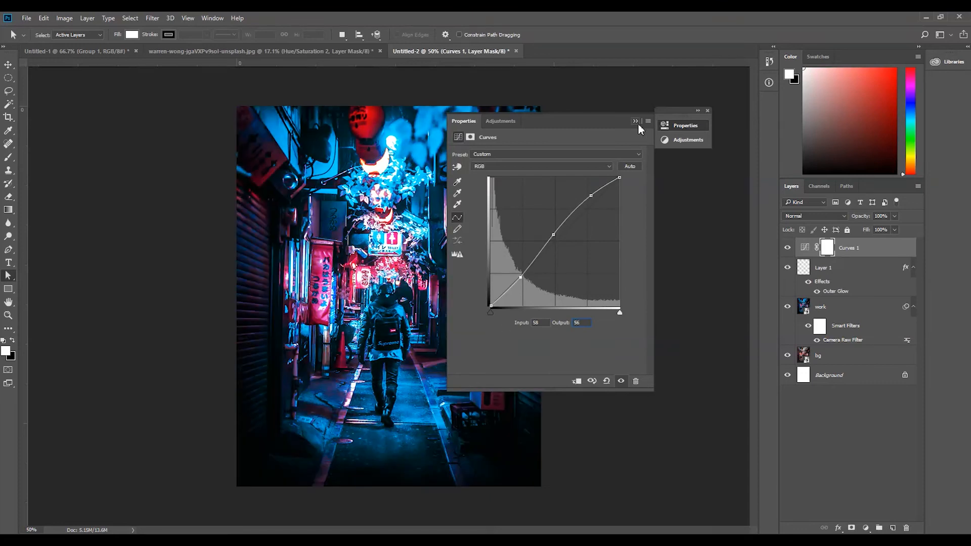
{"action": "left_click", "coordinate": [637, 123]}
{"action": "left_click", "coordinate": [787, 247]}
{"action": "left_click", "coordinate": [787, 248]}
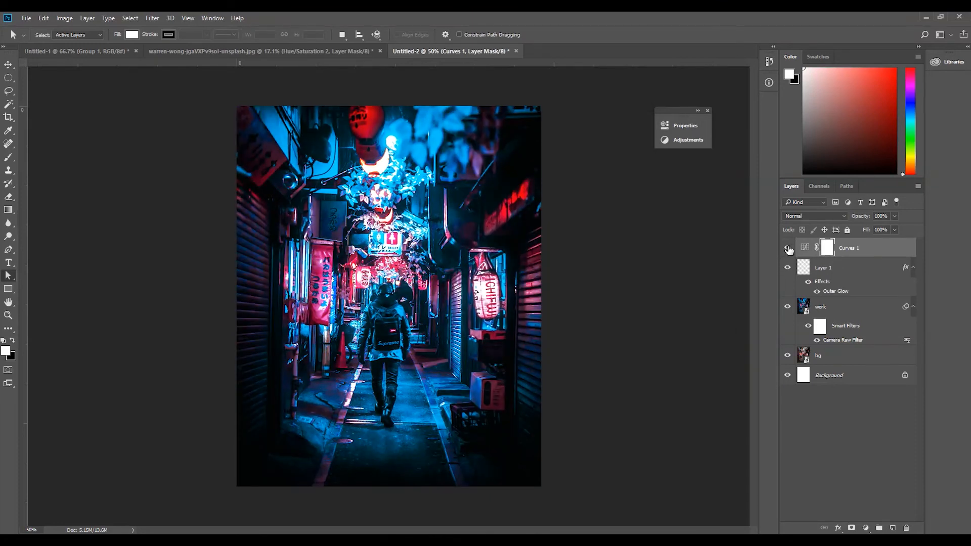
- Add a Gradient Fill layer above the Curves layer and make the gradient's transparent end fully opaque
{"action": "left_click", "coordinate": [868, 528]}
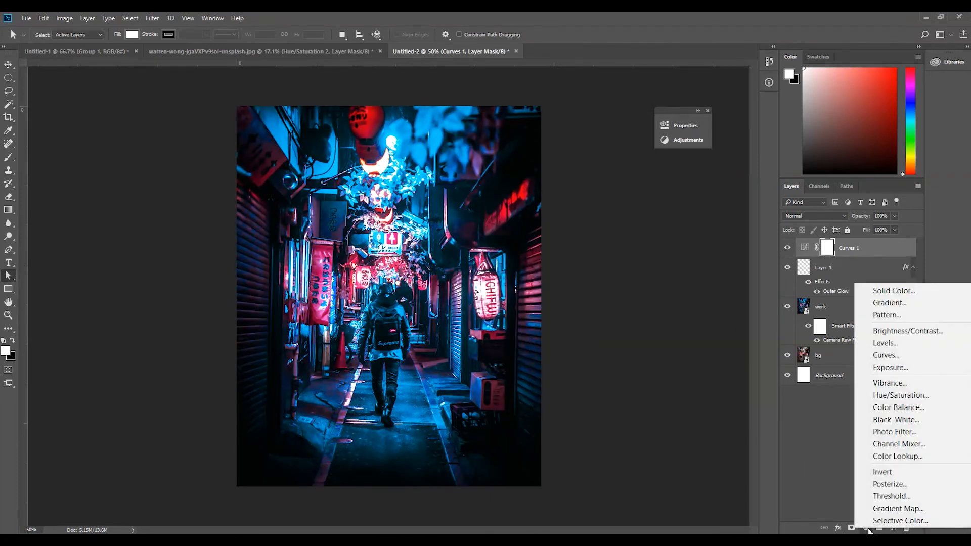
{"action": "left_click", "coordinate": [888, 303]}
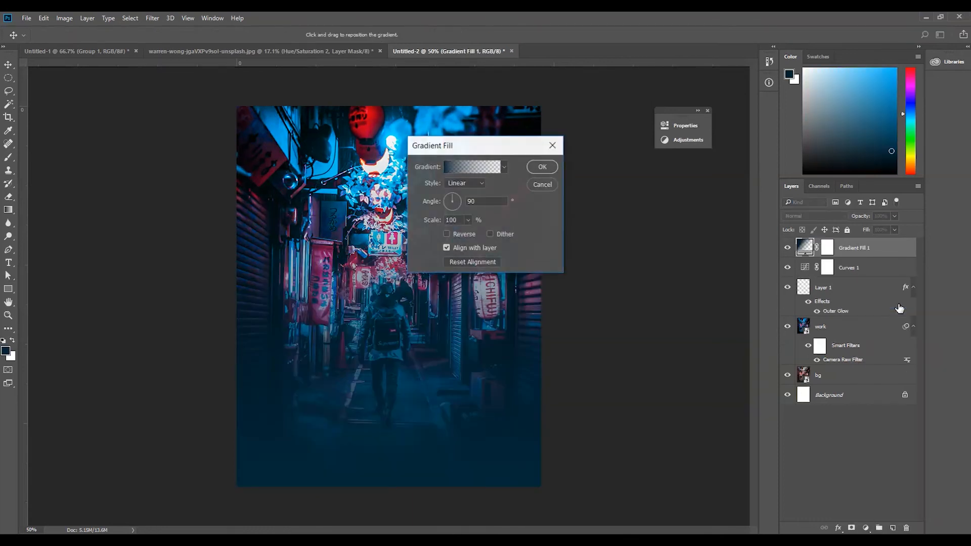
{"action": "left_click", "coordinate": [478, 169]}
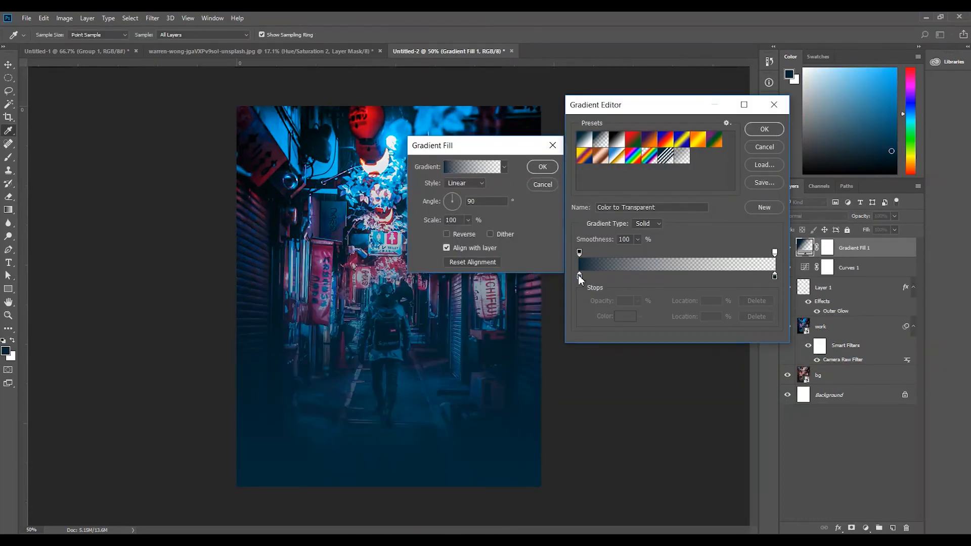
{"action": "left_click", "coordinate": [774, 253]}
{"action": "left_click_drag", "start_coordinate": [638, 301], "coordinate": [600, 291]}
- Set the gradient's starting color stop, at location 0%, to pink
{"action": "left_click", "coordinate": [661, 275]}
{"action": "left_click", "coordinate": [579, 276]}
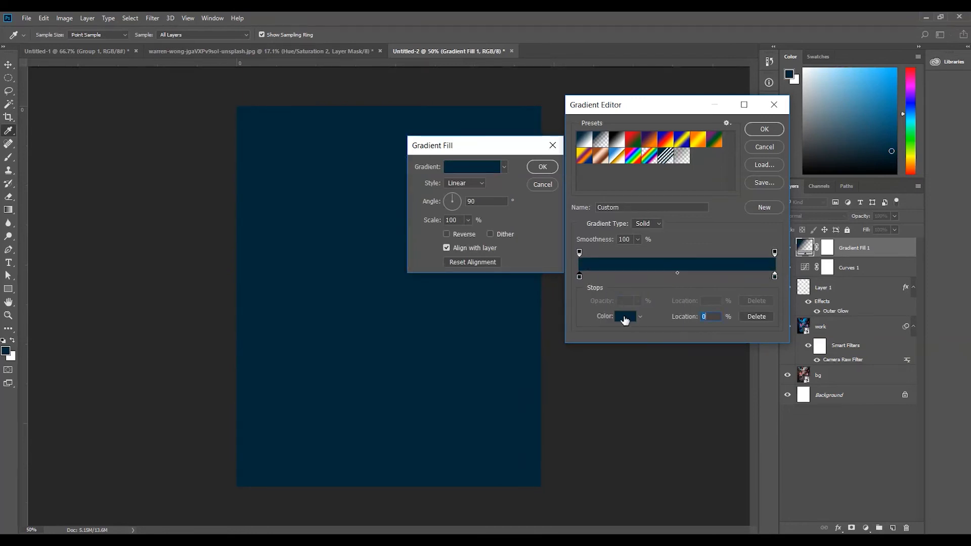
{"action": "left_click", "coordinate": [624, 316]}
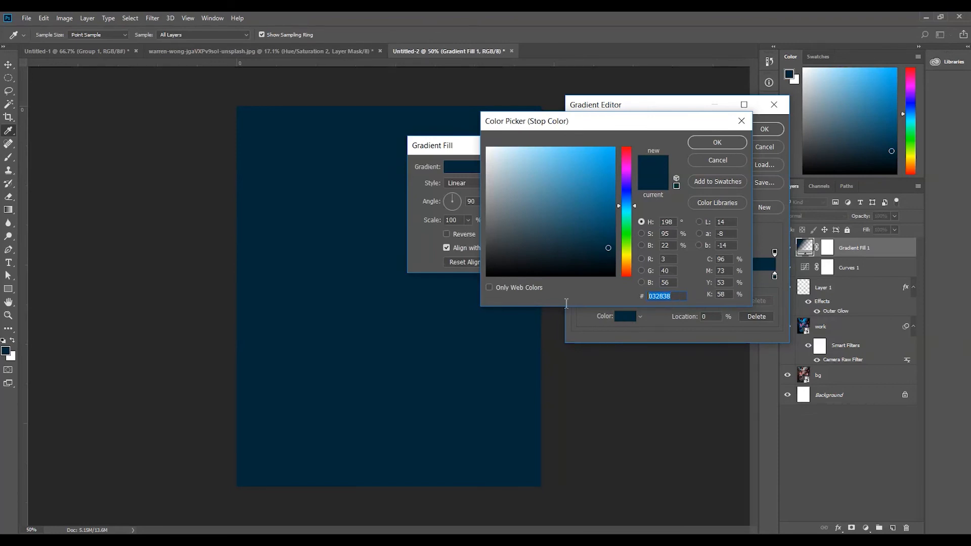
{"action": "type", "text": "e5"}
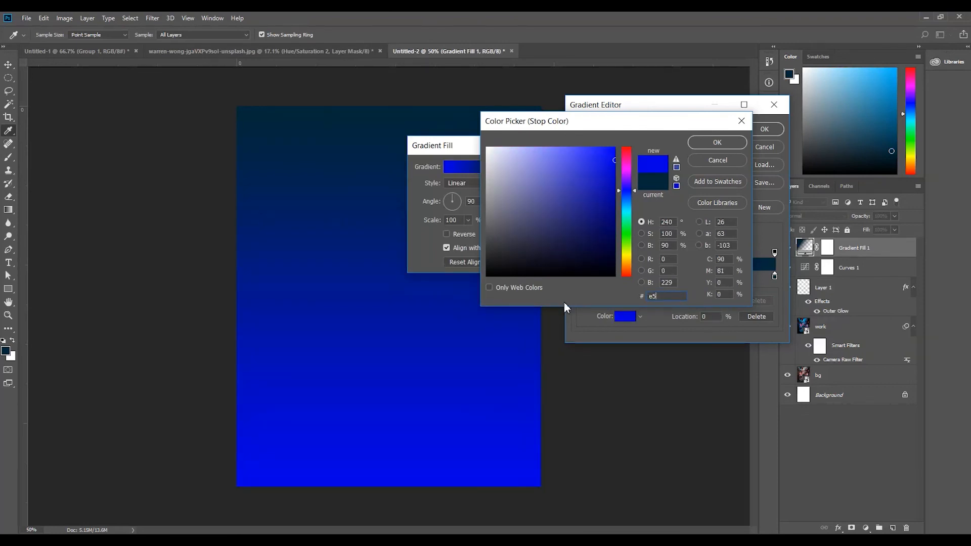
{"action": "type", "text": "74"}
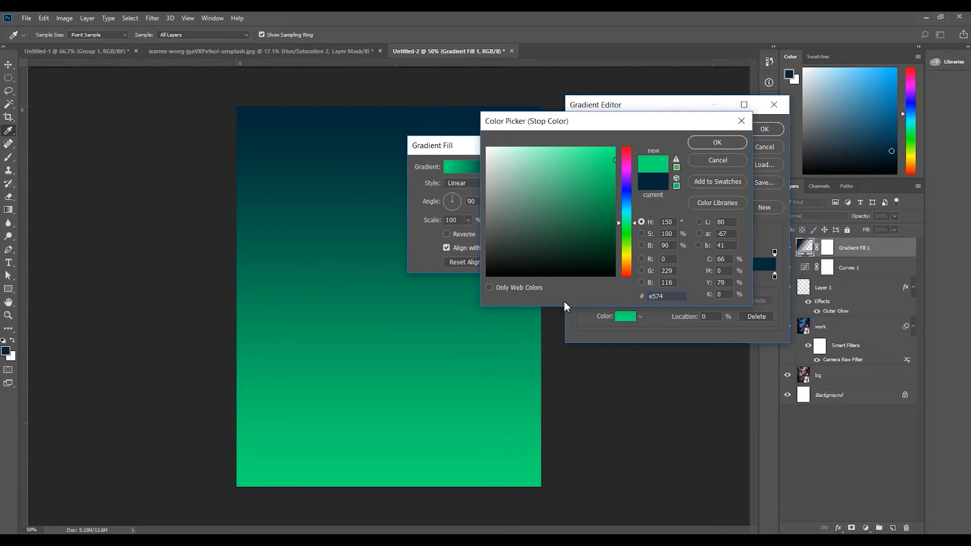
{"action": "type", "text": "b6"}
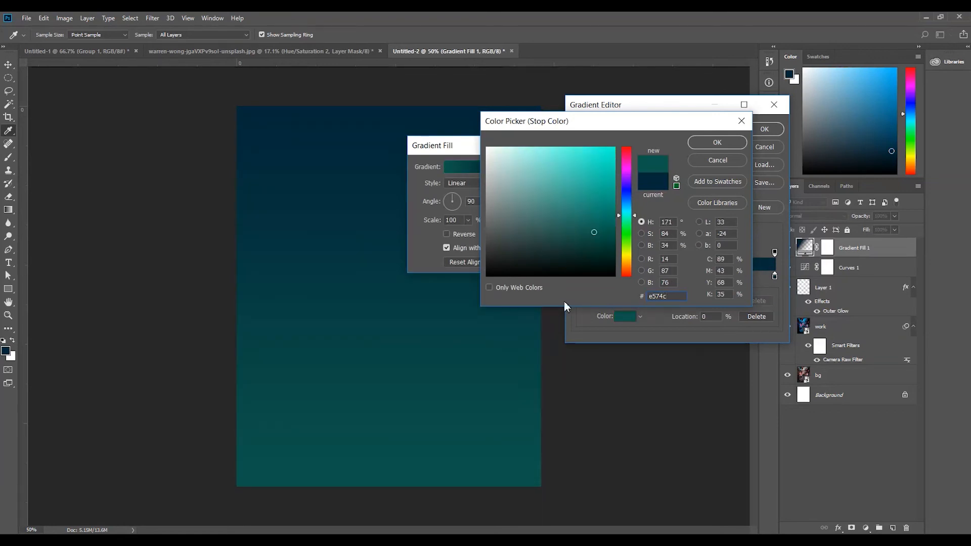
{"action": "key", "text": "Return"}
- Set the gradient's color stop at location 100% to cyan 5ce5ef and apply the linear gradient fill at 90°
{"action": "double_click", "coordinate": [774, 276]}
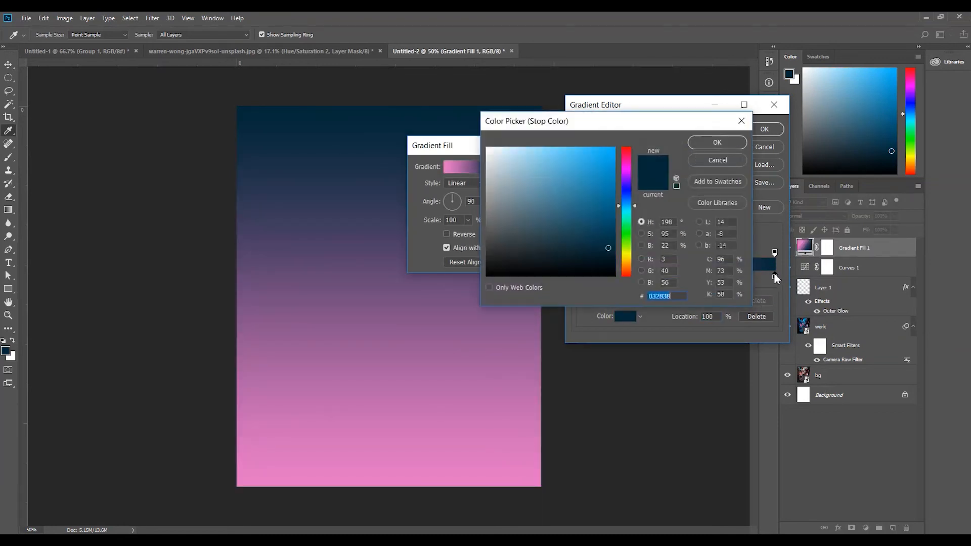
{"action": "type", "text": "5"}
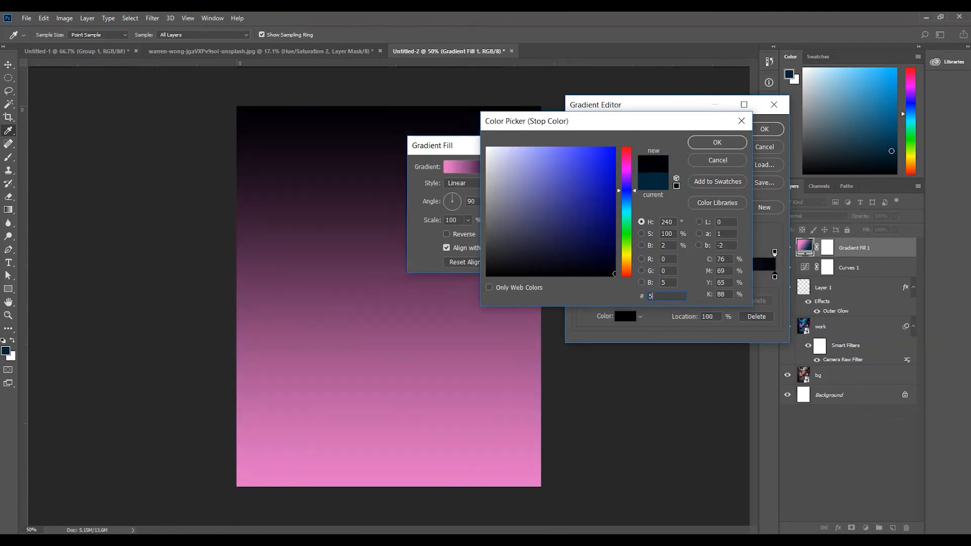
{"action": "type", "text": "ce5ef"}
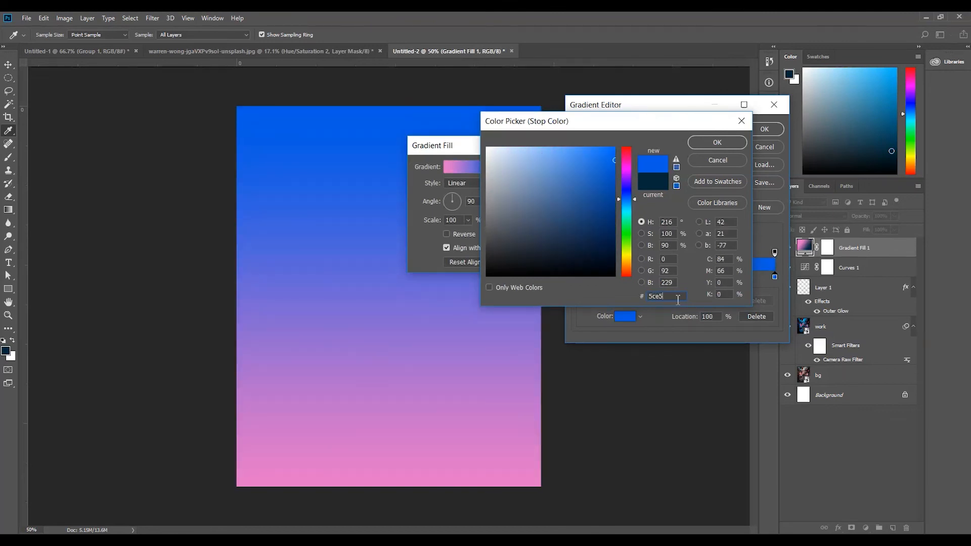
{"action": "left_click", "coordinate": [713, 143]}
{"action": "left_click", "coordinate": [764, 128]}
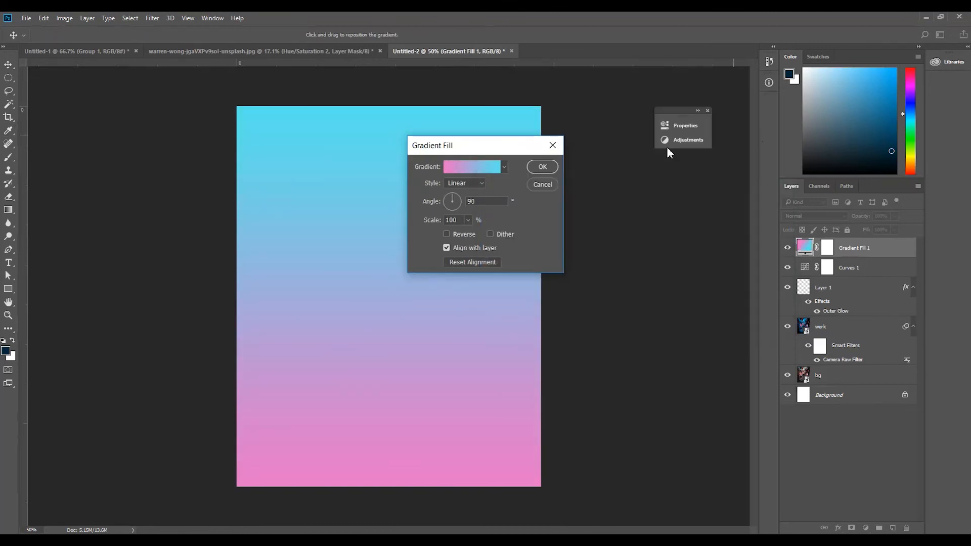
{"action": "left_click", "coordinate": [541, 166]}
- Blend the gradient fill layer in Soft Light mode with Fill at 36%, and close the floating adjustments group
{"action": "left_click", "coordinate": [809, 216]}
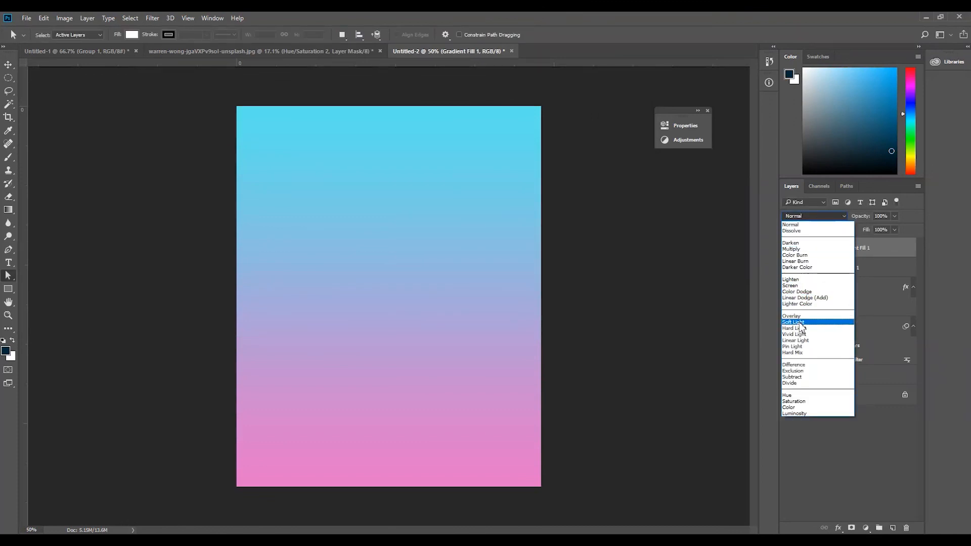
{"action": "left_click", "coordinate": [802, 322]}
{"action": "left_click_drag", "start_coordinate": [865, 230], "coordinate": [835, 236]}
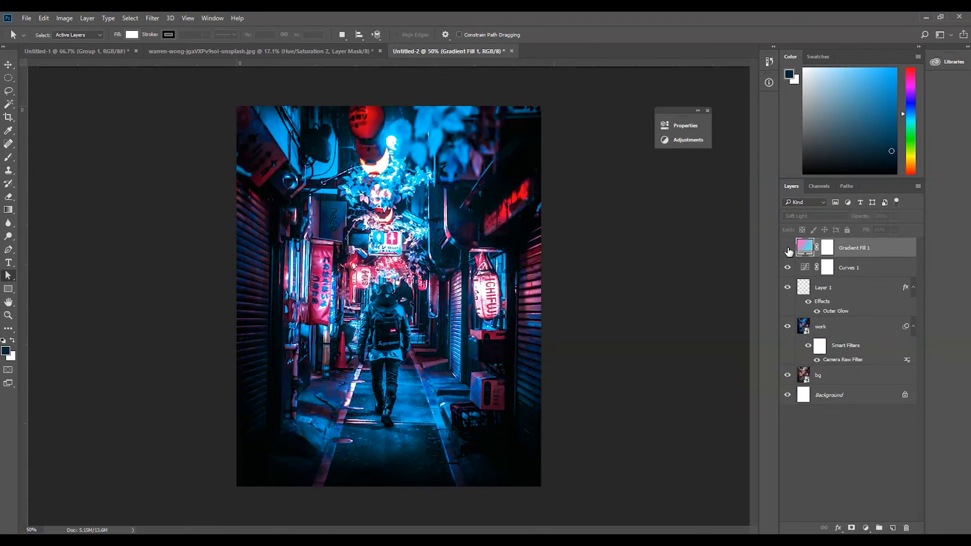
{"action": "left_click_drag", "start_coordinate": [867, 231], "coordinate": [864, 231]}
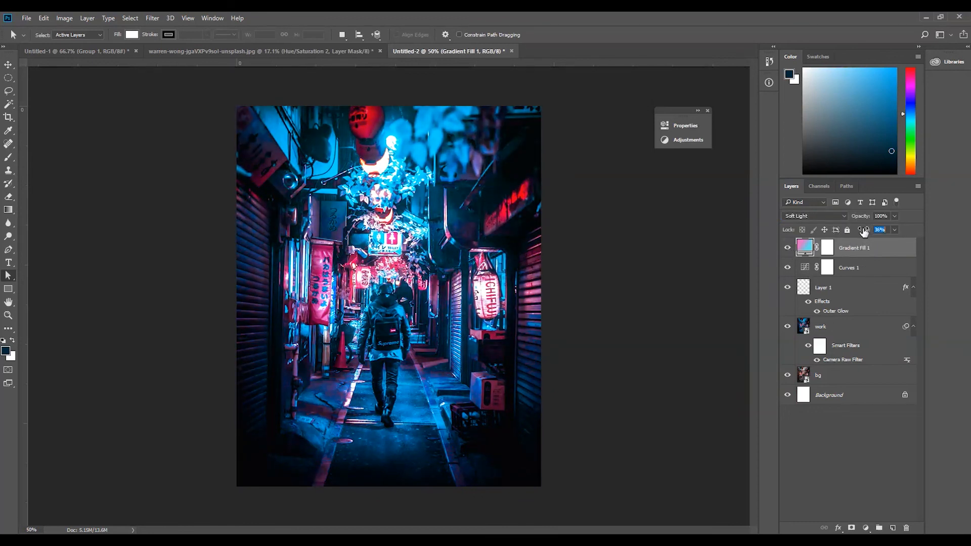
{"action": "left_click", "coordinate": [707, 111]}
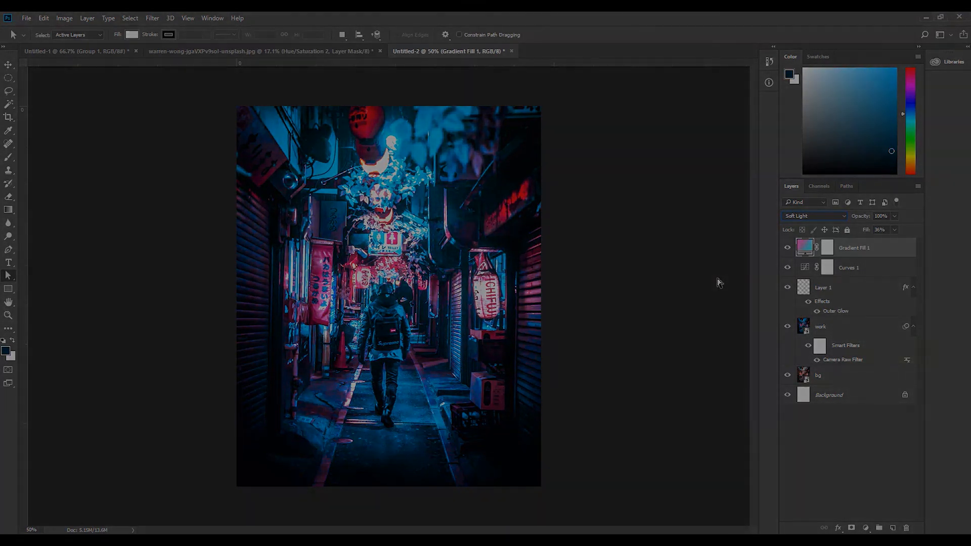